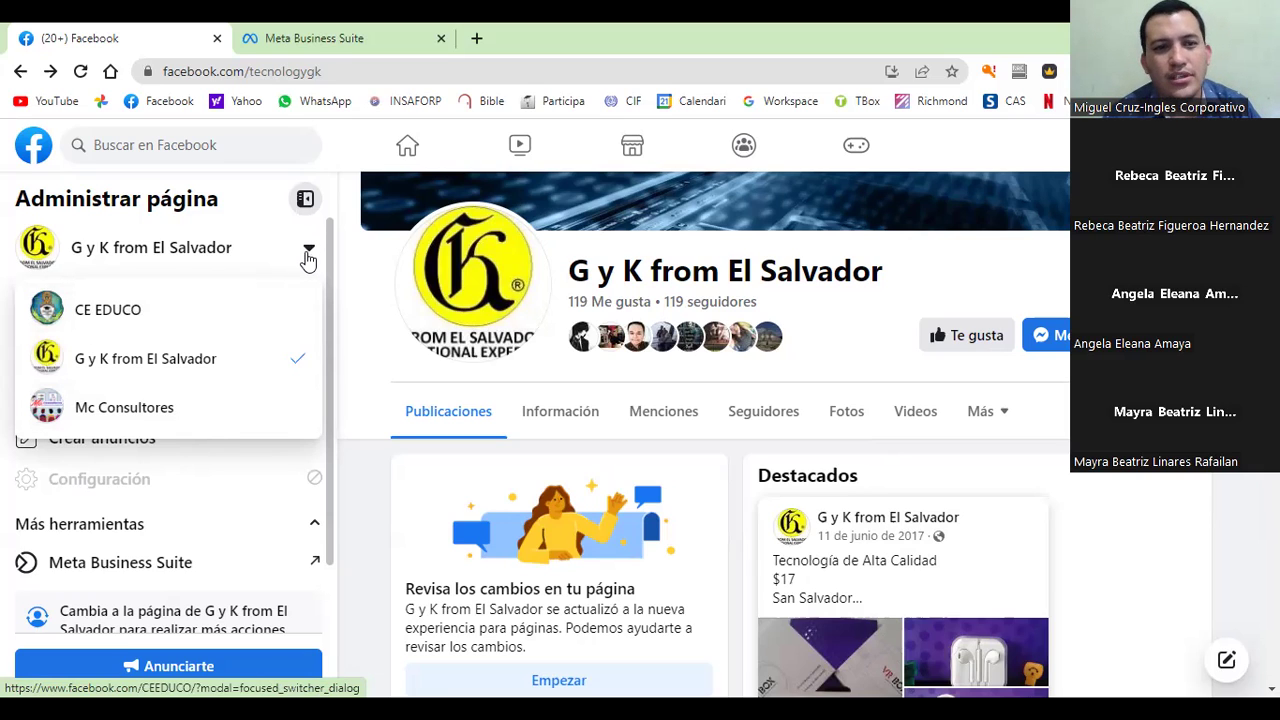
pyautogui.click(308, 256)
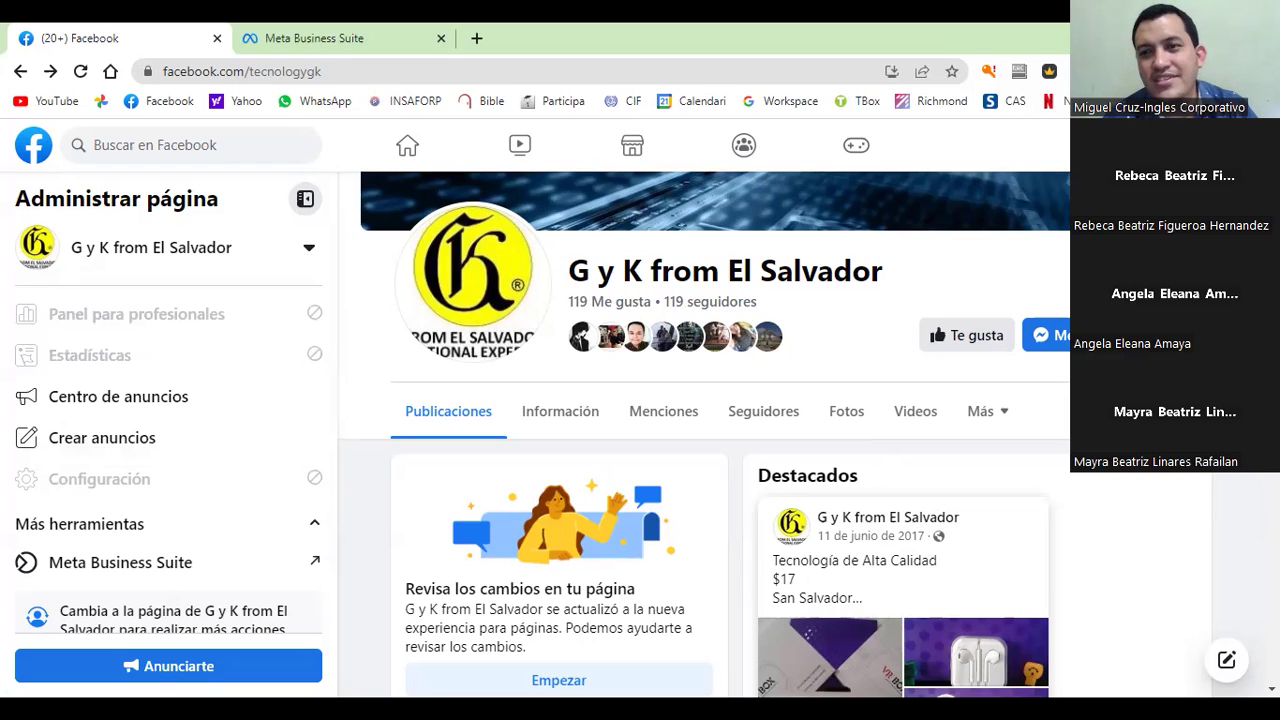
pyautogui.click(1240, 145)
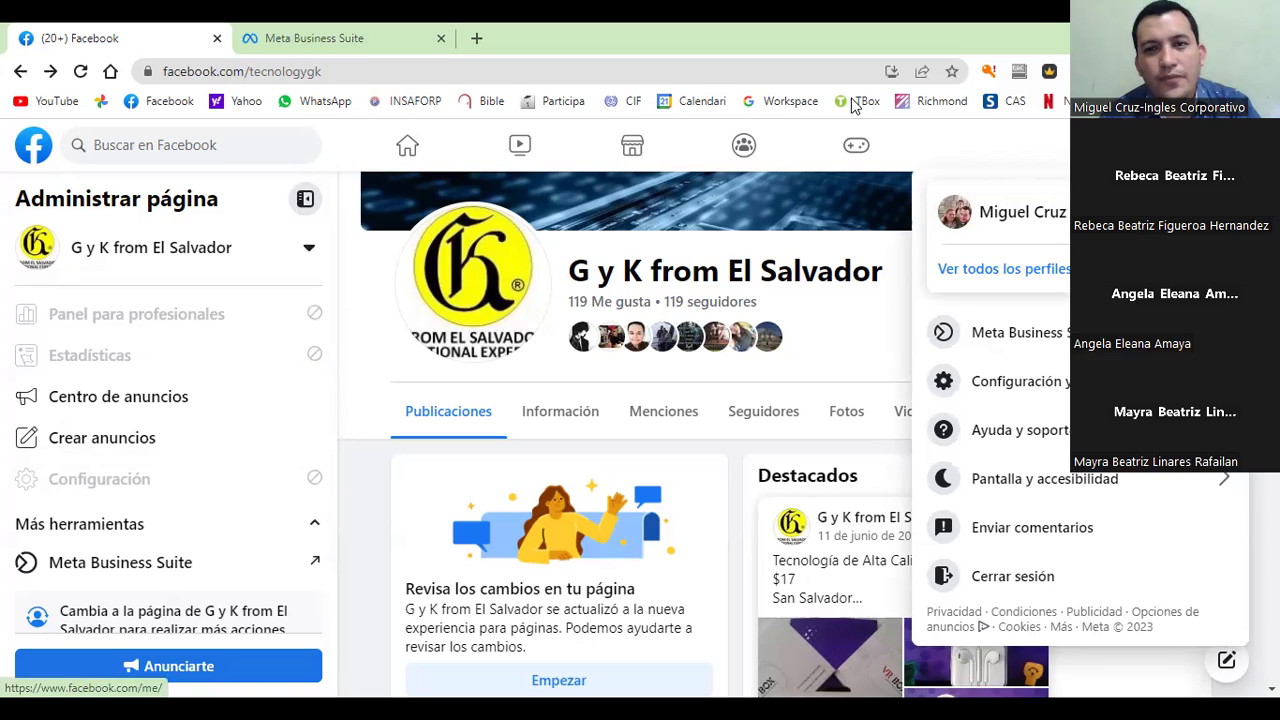
pyautogui.click(1018, 148)
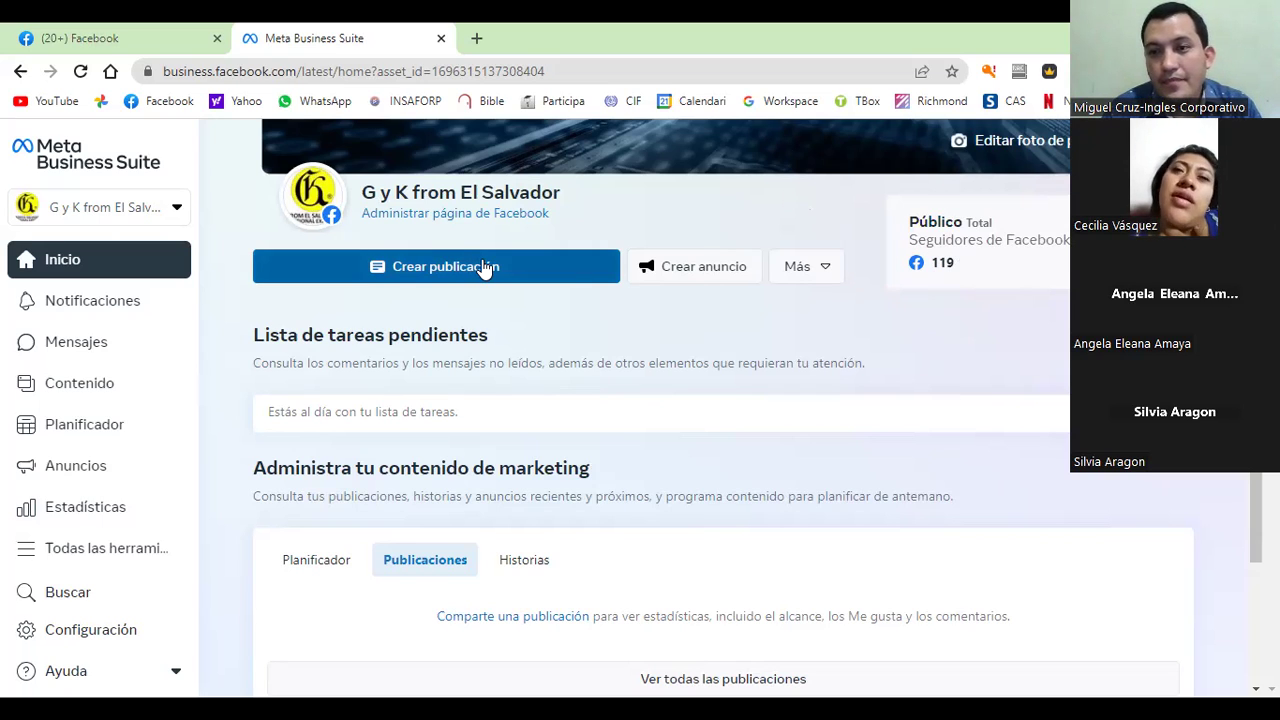
# Step: Open the composer for a new post on the G y K from El Salvador page
pyautogui.click(485, 268)
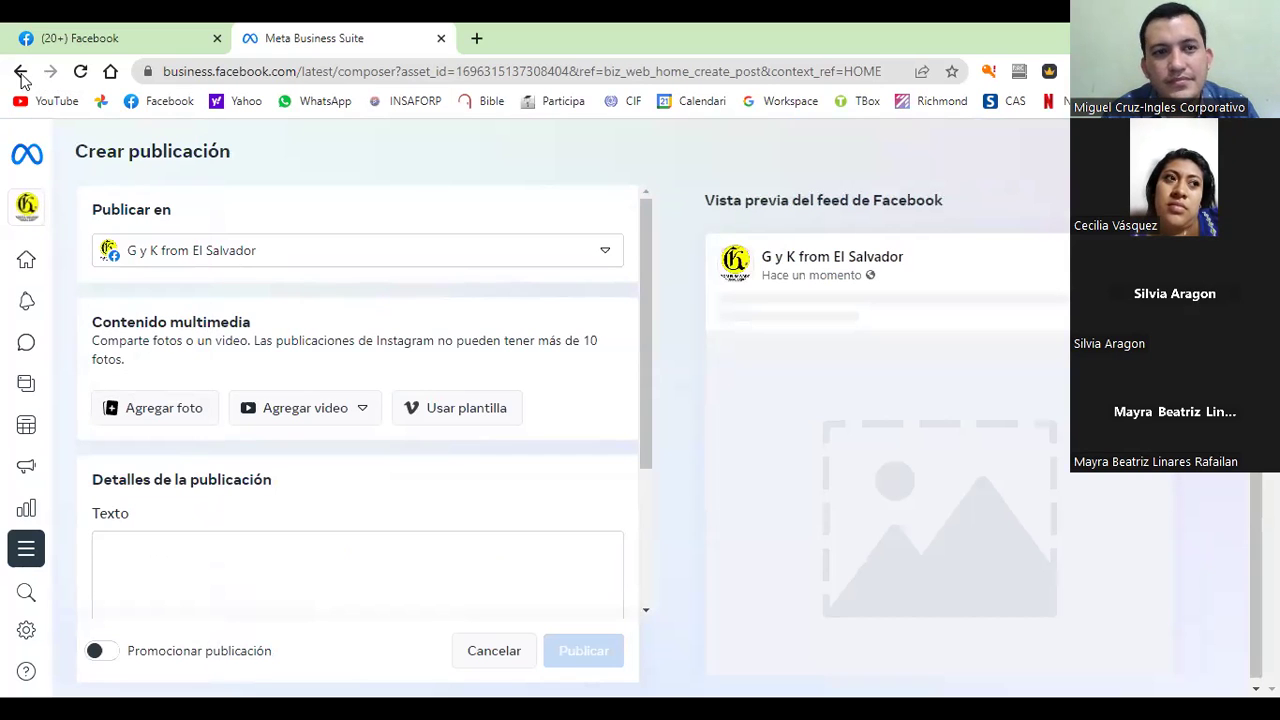
pyautogui.click(19, 73)
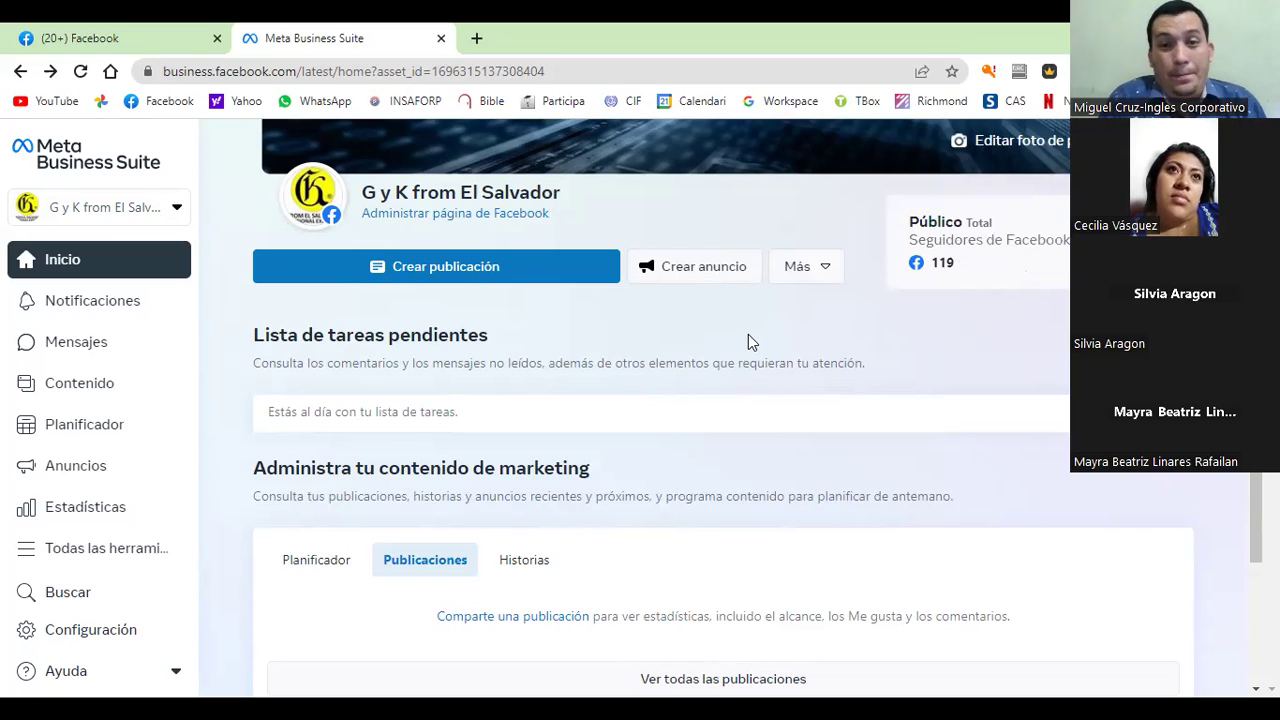
pyautogui.click(459, 283)
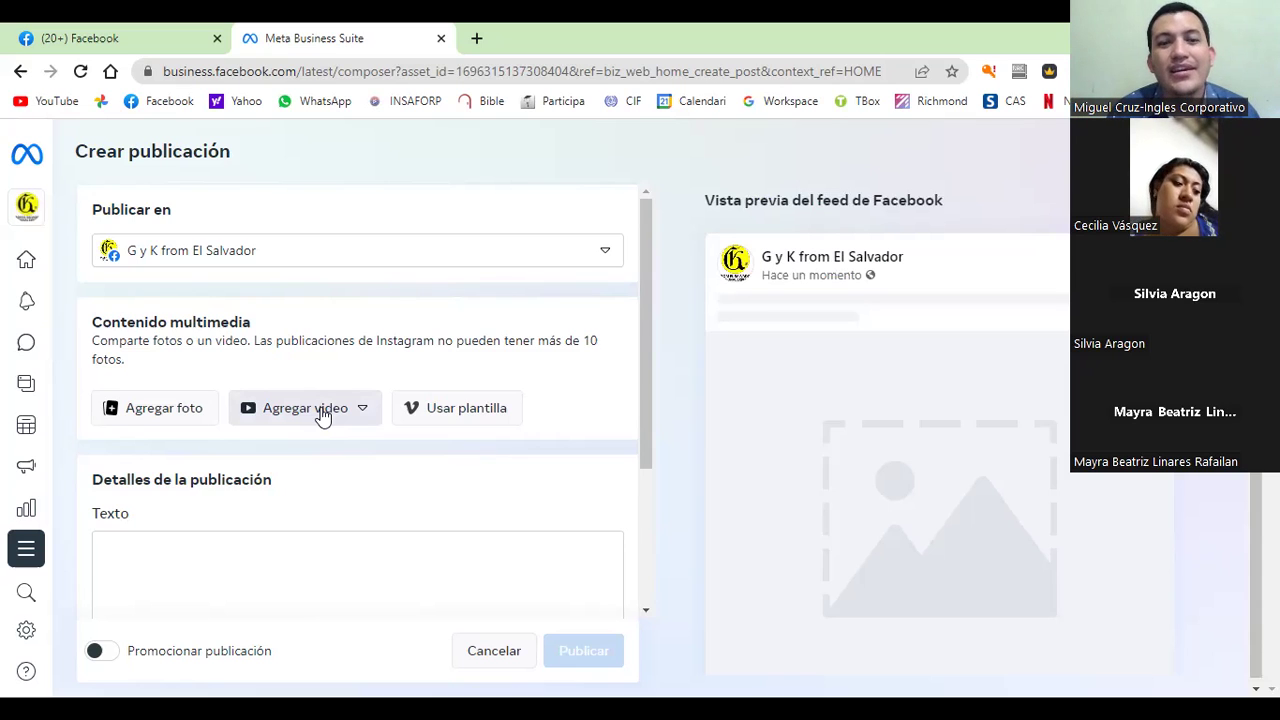
# Step: Examine the composer's media, text, scheduling and promotion options for the new post
pyautogui.click(180, 572)
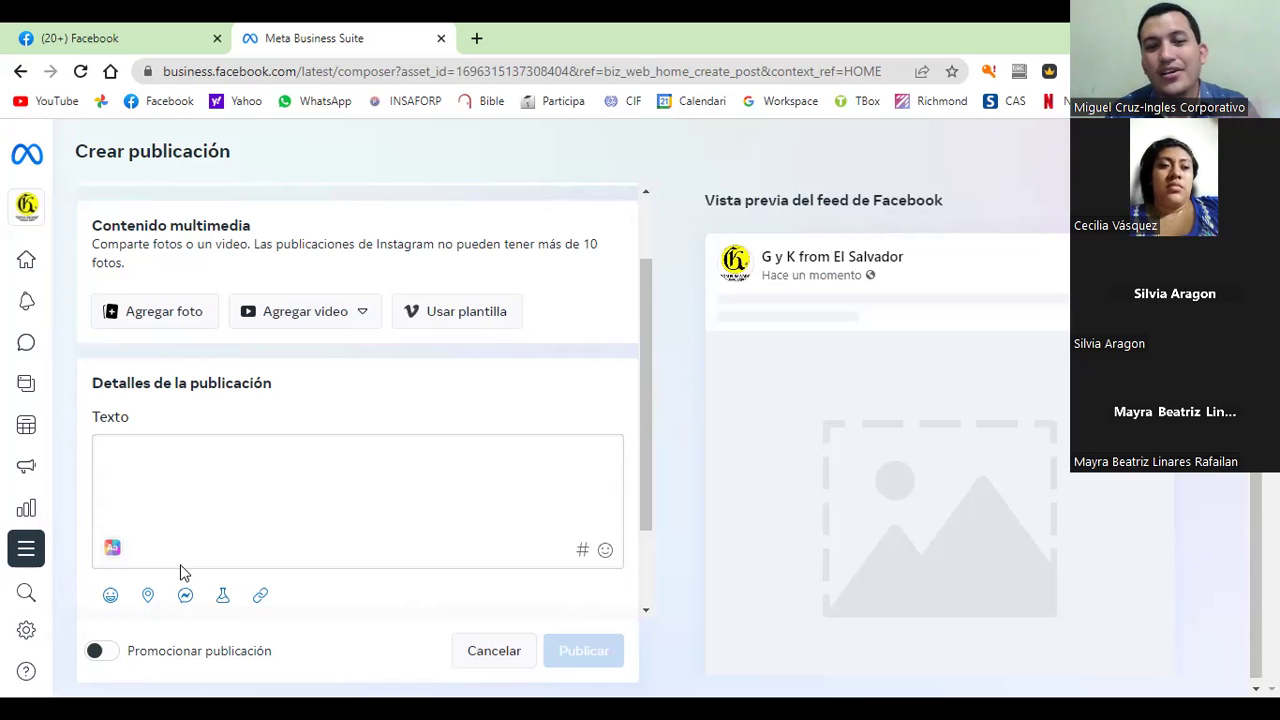
pyautogui.scroll(-1, 183, 572)
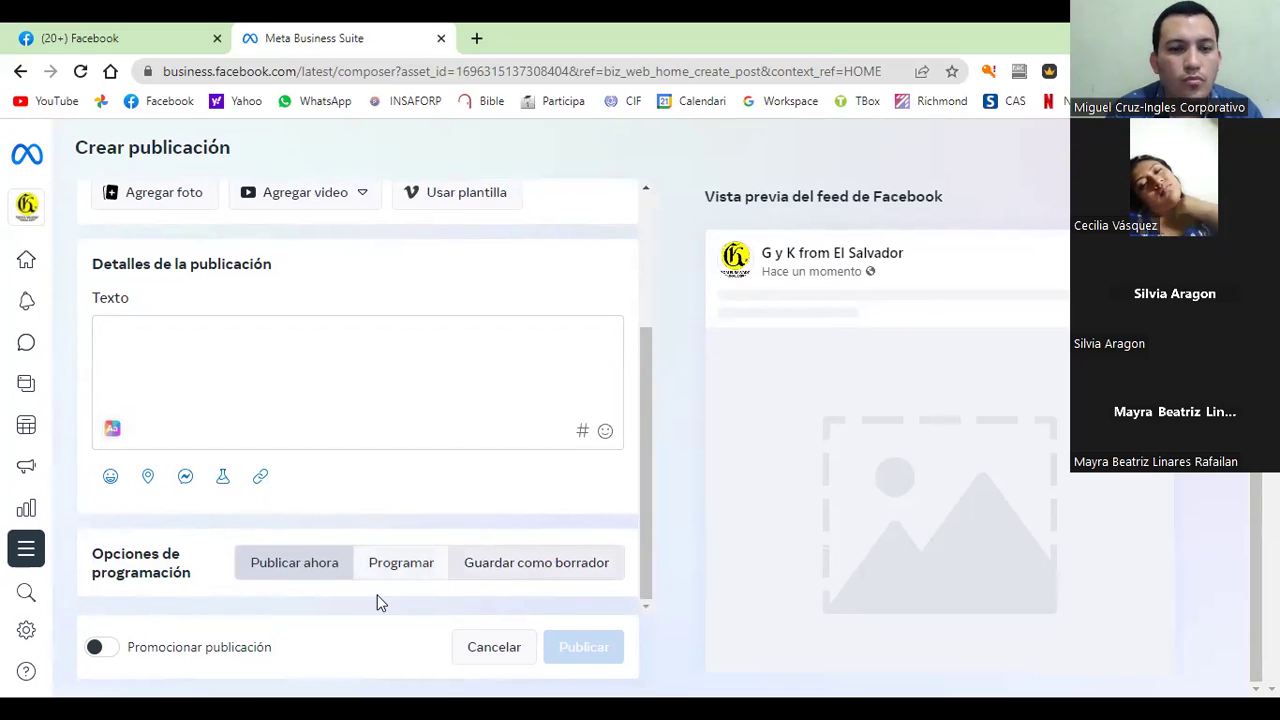
pyautogui.click(250, 655)
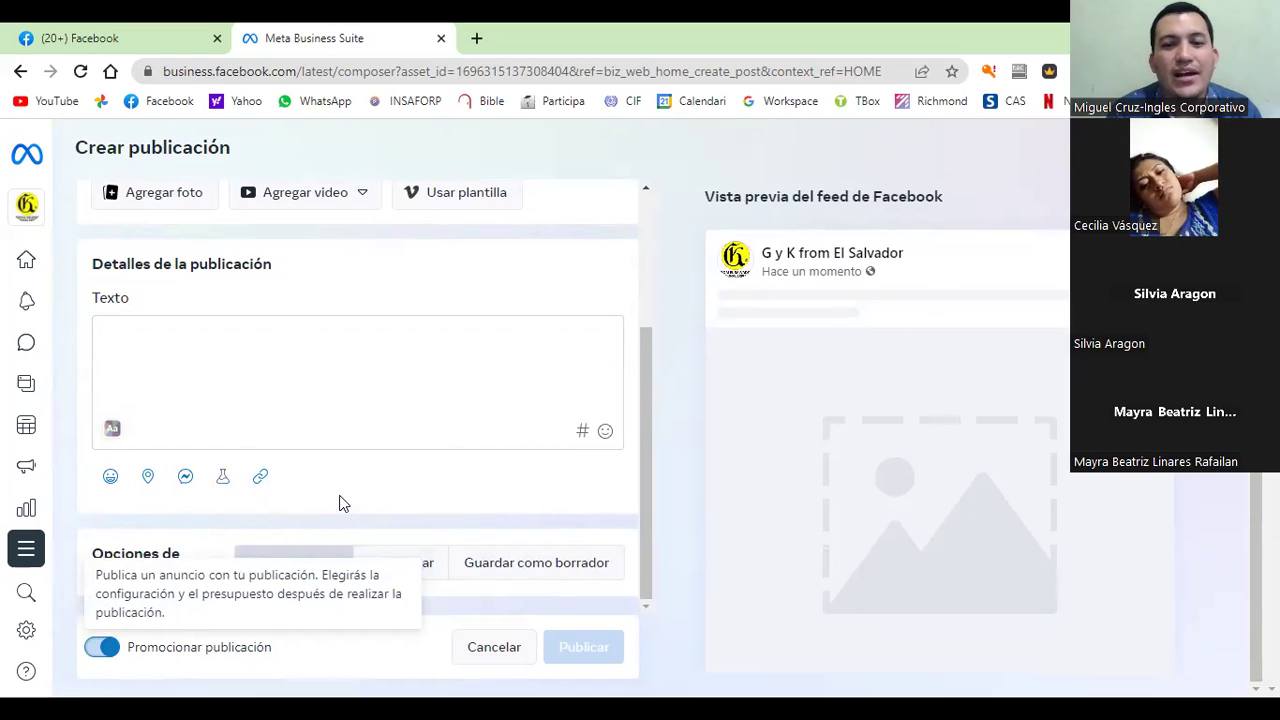
pyautogui.click(166, 660)
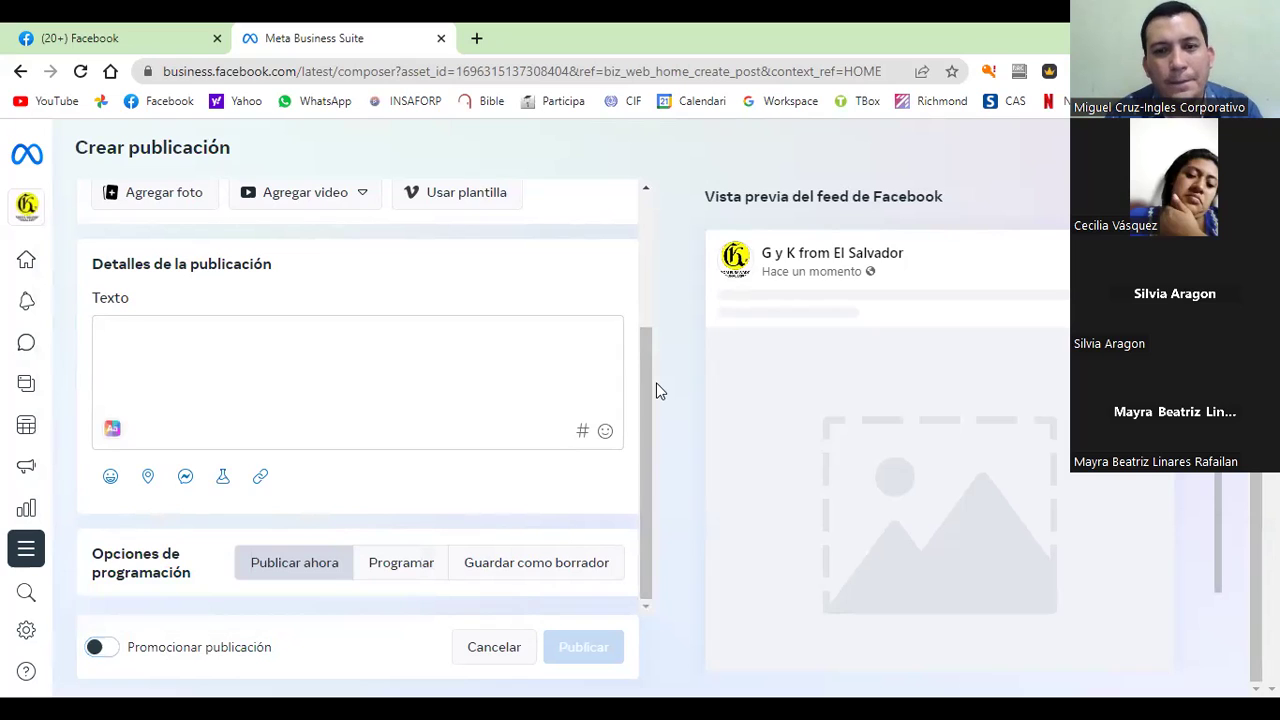
pyautogui.moveTo(659, 390); pyautogui.dragTo(663, 274)
pyautogui.scroll(2, 643, 266)
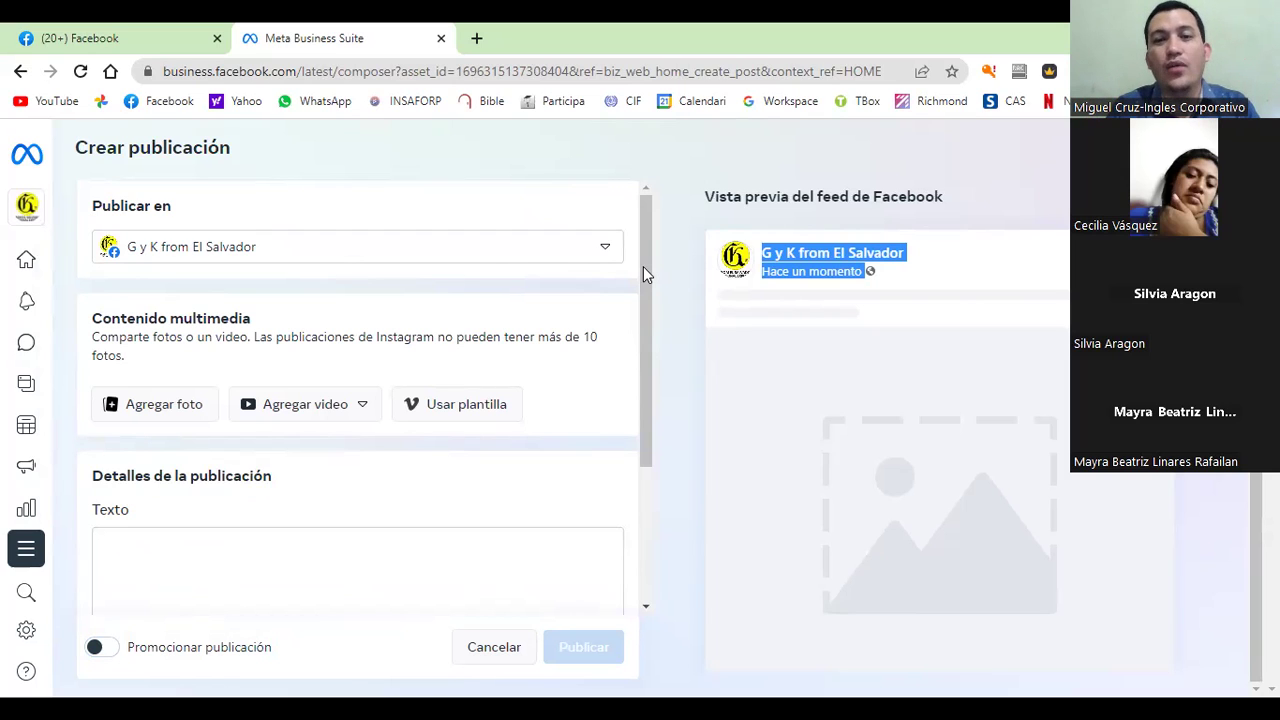
pyautogui.scroll(-3, 666, 391)
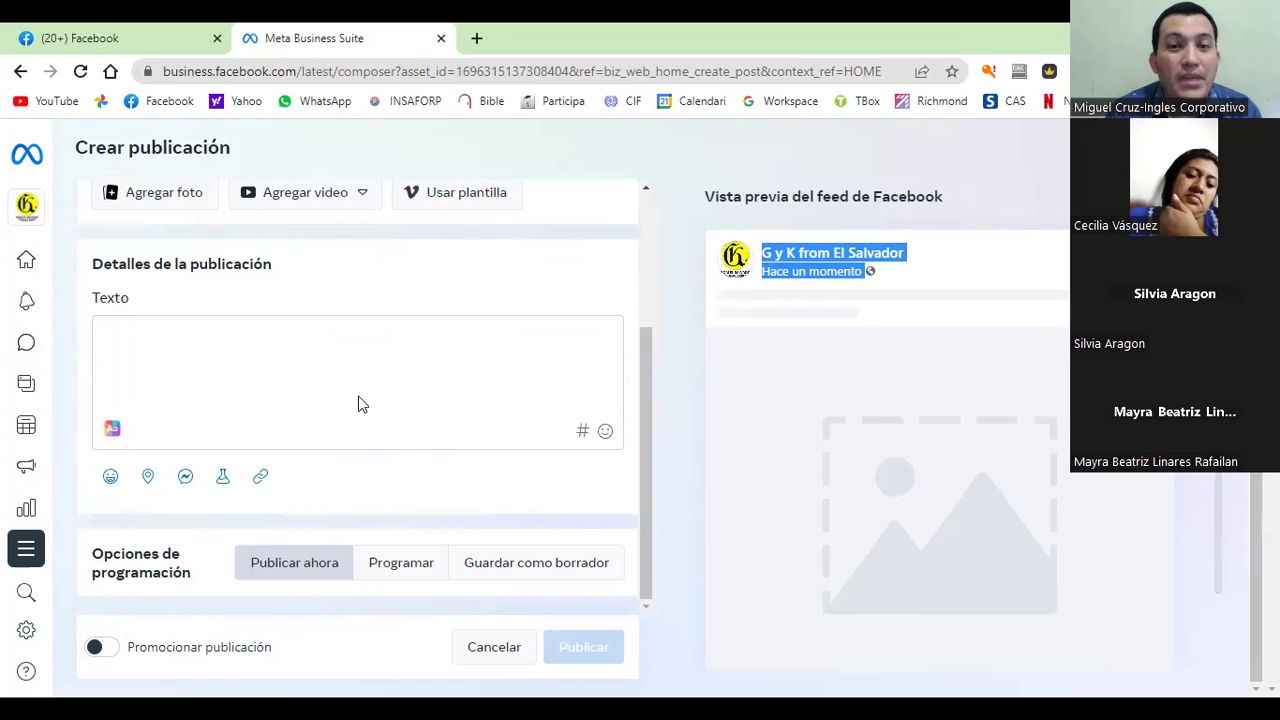
pyautogui.scroll(2, 360, 403)
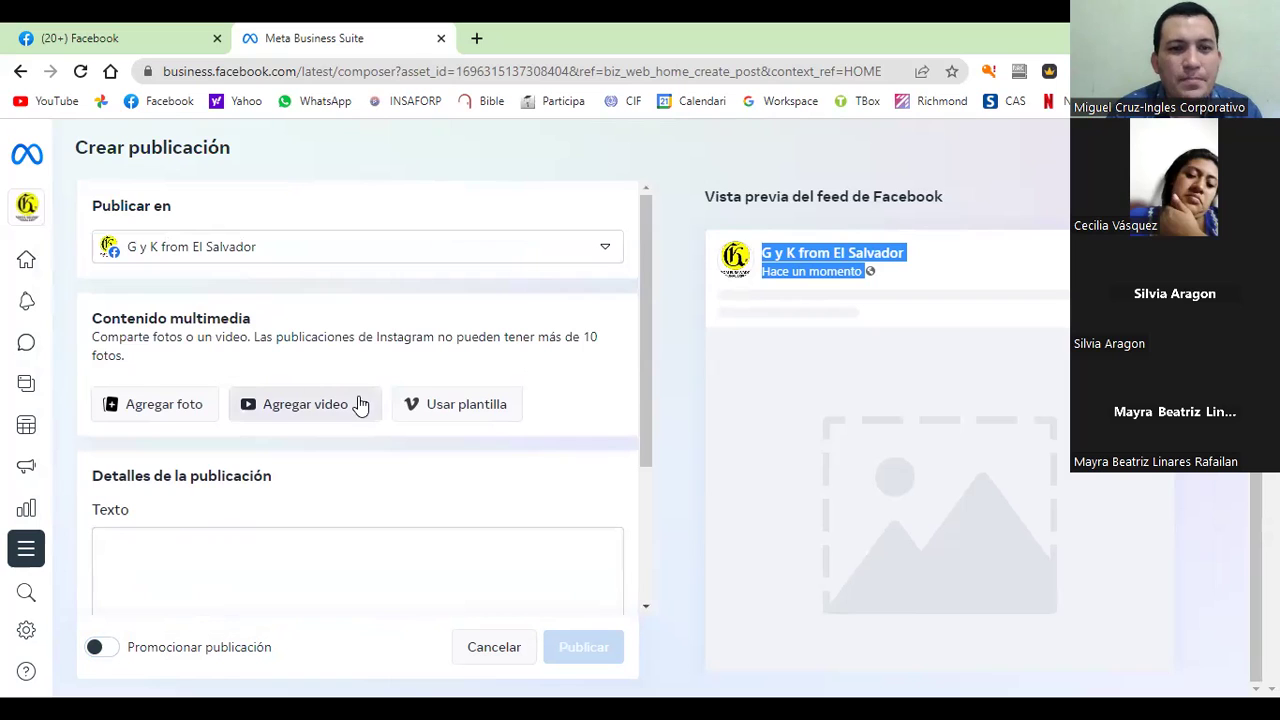
# Step: Add the photo IMAGEN MKT to the post
pyautogui.click(183, 407)
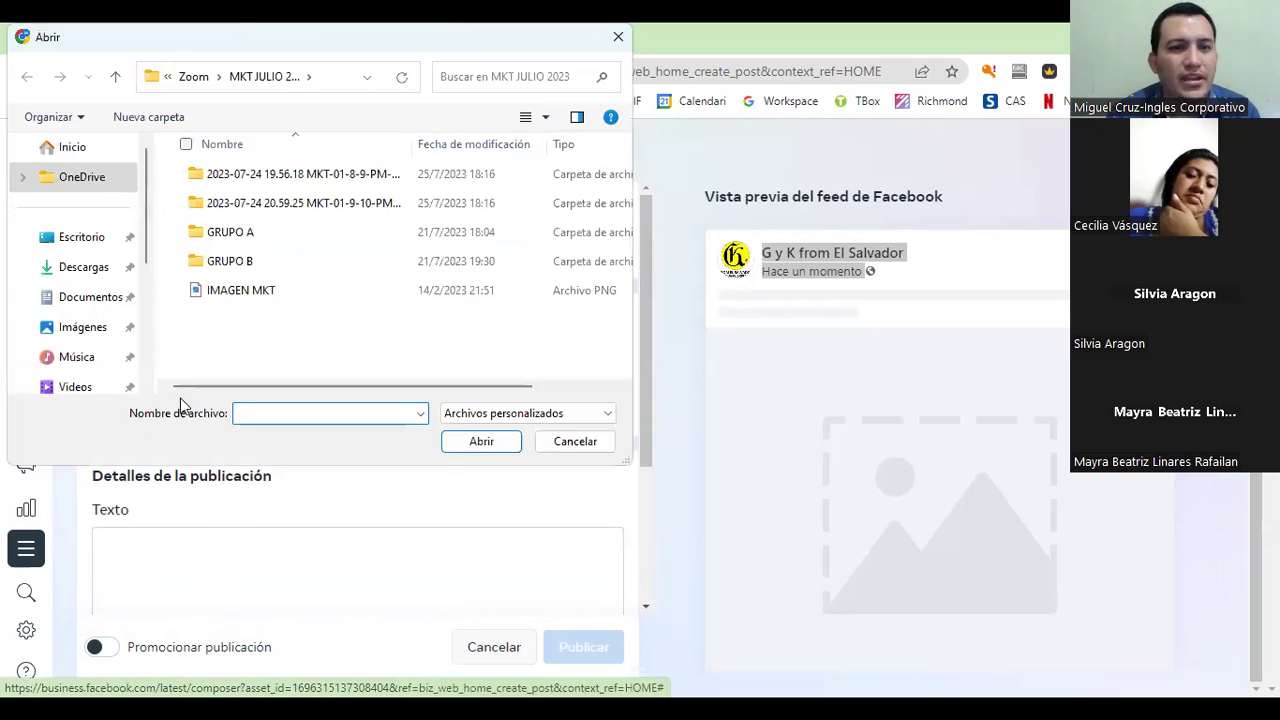
pyautogui.click(250, 291)
pyautogui.click(482, 446)
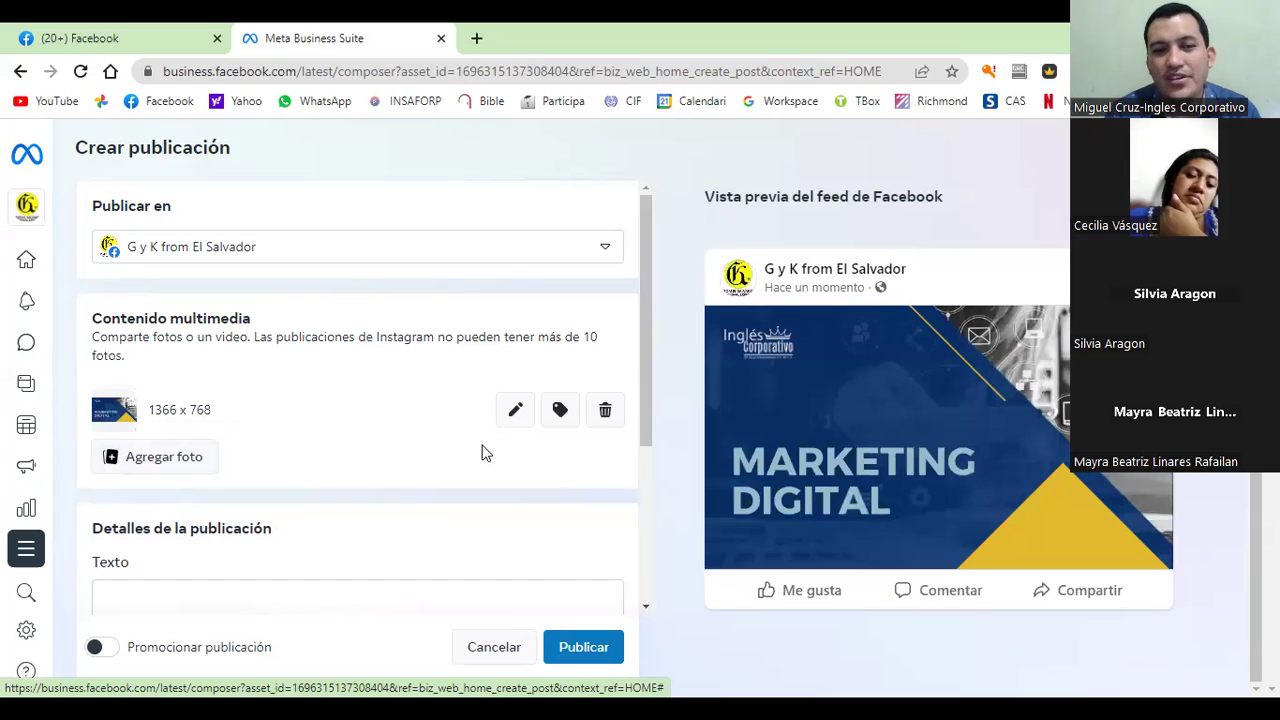
# Step: Write the post text "Te invitamos a nuestro de Marketing Digital" and publish the post
pyautogui.scroll(-1, 481, 450)
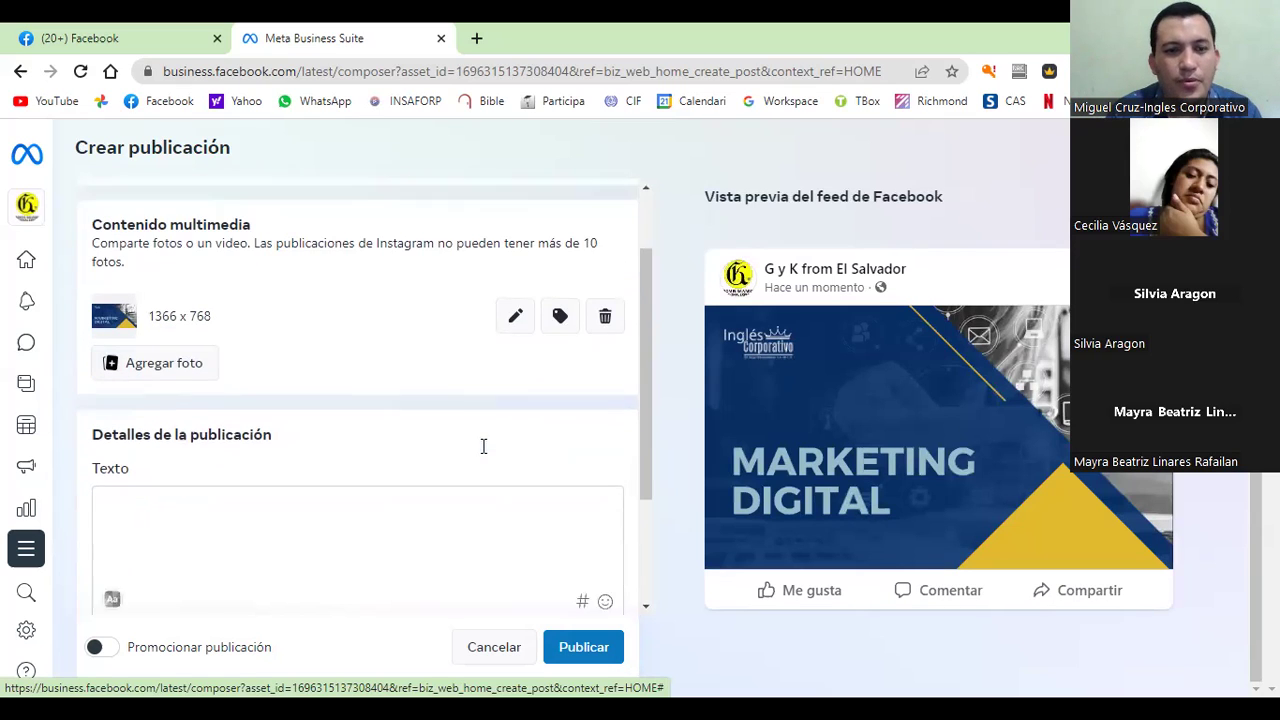
pyautogui.click(265, 503)
pyautogui.write('Te a')
pyautogui.press('BackSpace')
pyautogui.press('BackSpace')
pyautogui.write('invitamos a nuestro de Marketing Digital')
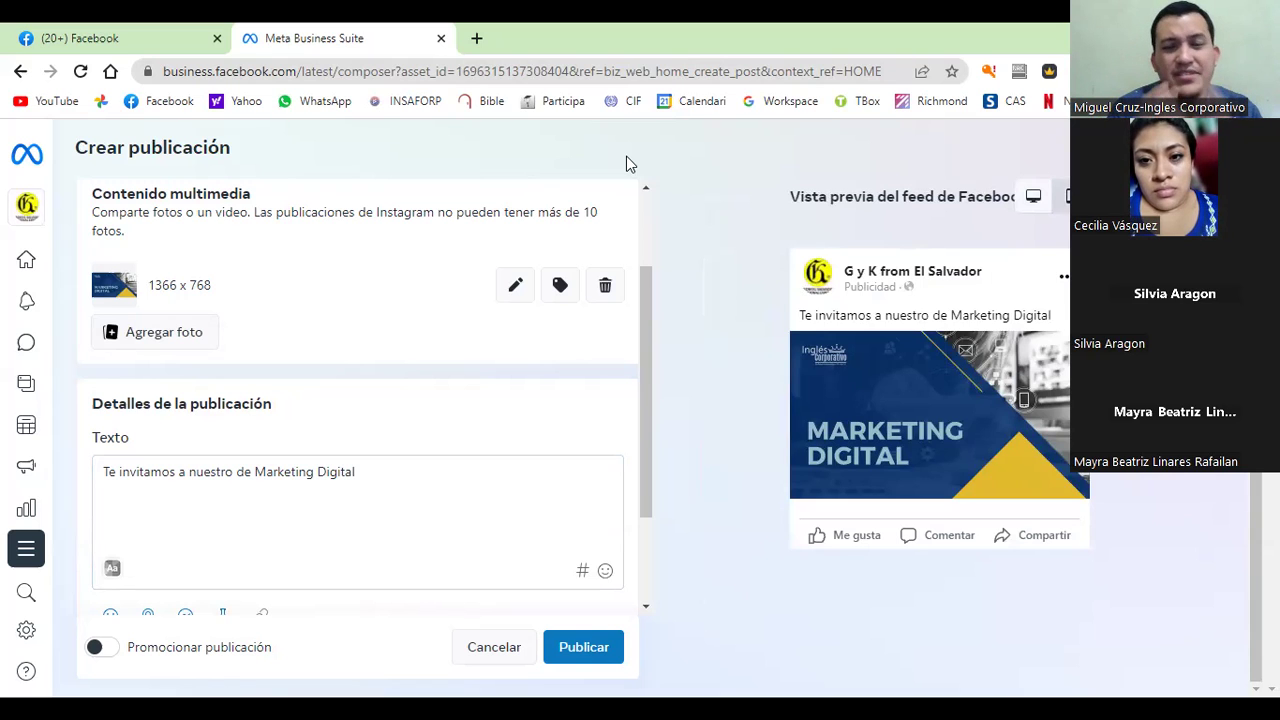
pyautogui.click(1033, 198)
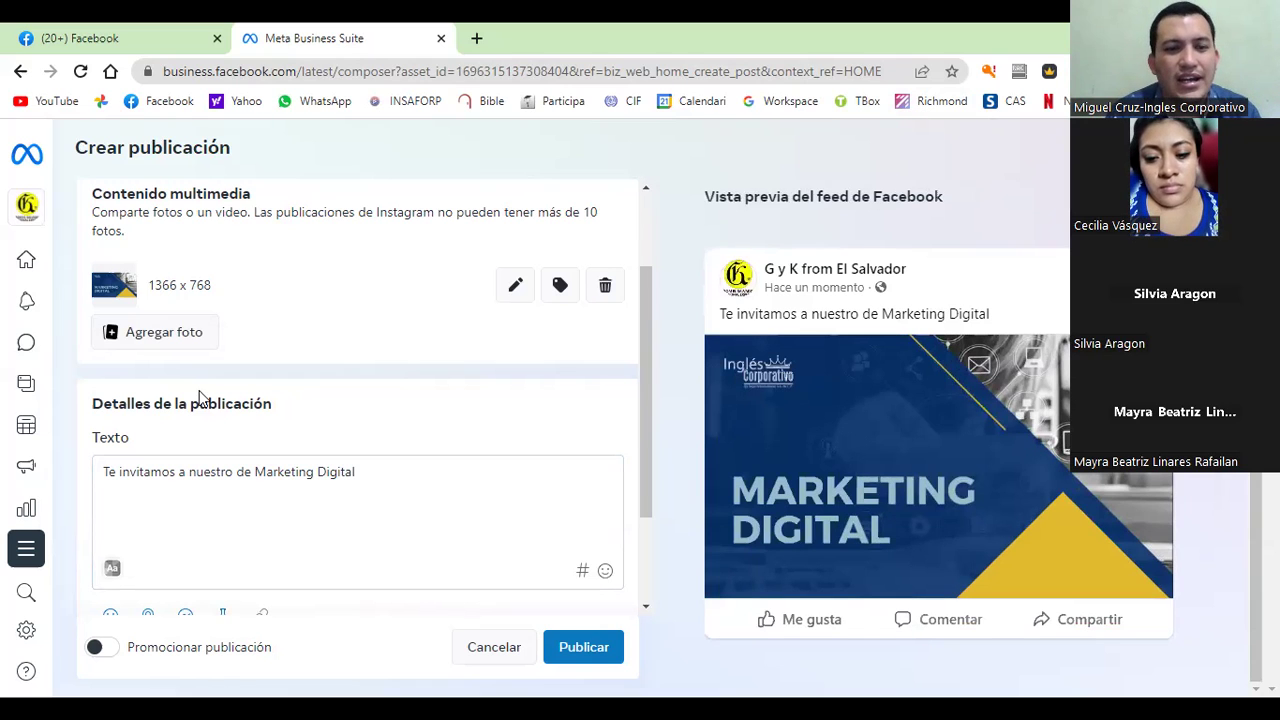
pyautogui.scroll(-2, 200, 398)
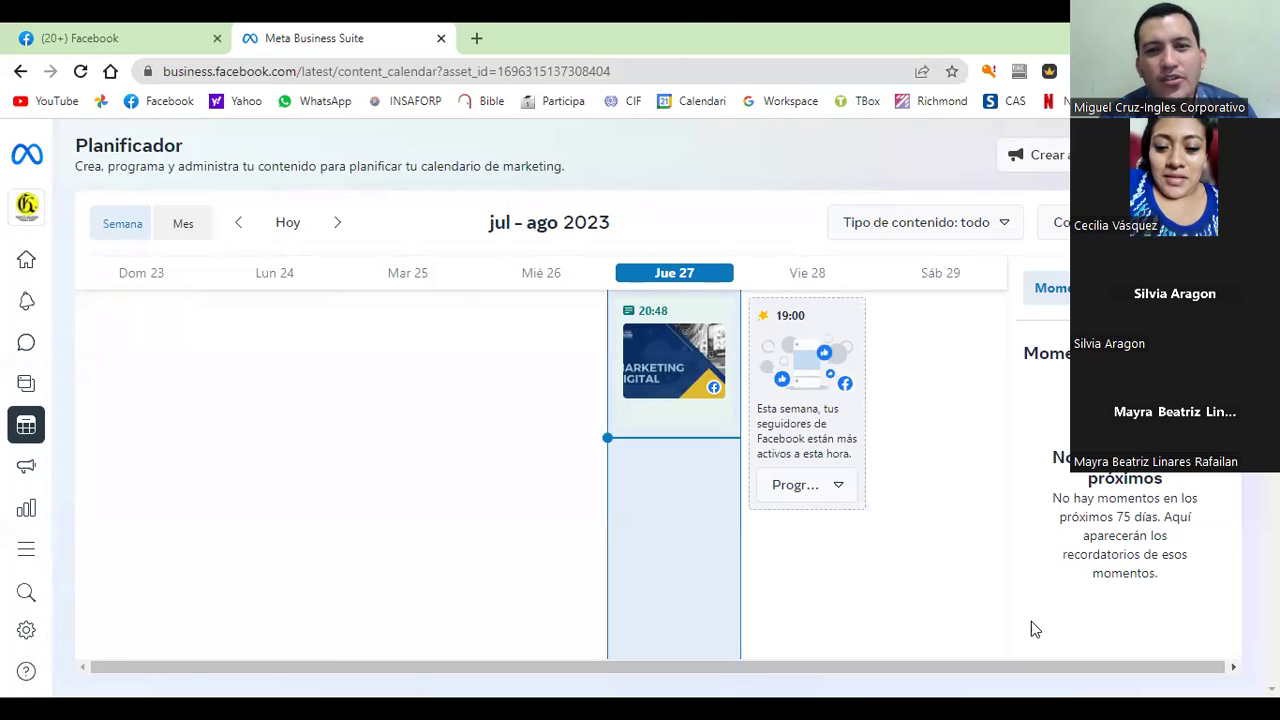
# Step: Start promoting the Marketing Digital post from the planner's Jue 27 entry and dismiss the ad performance tip
pyautogui.click(697, 362)
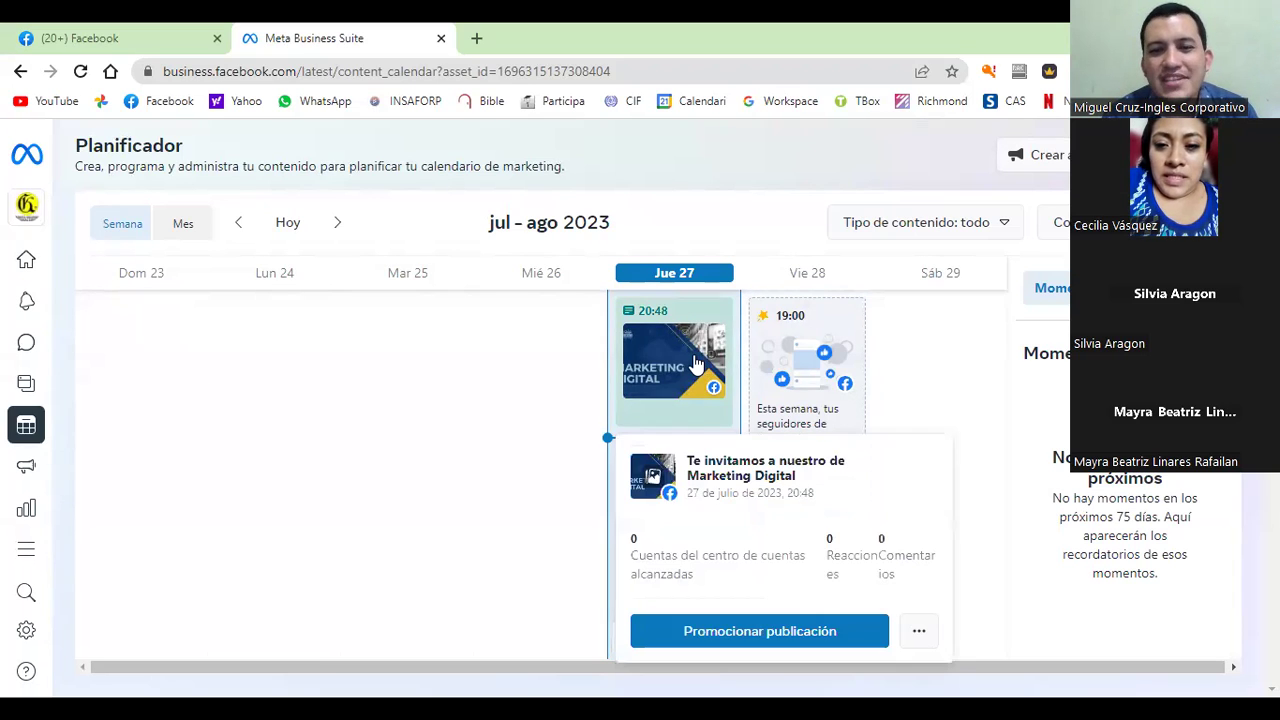
pyautogui.click(742, 632)
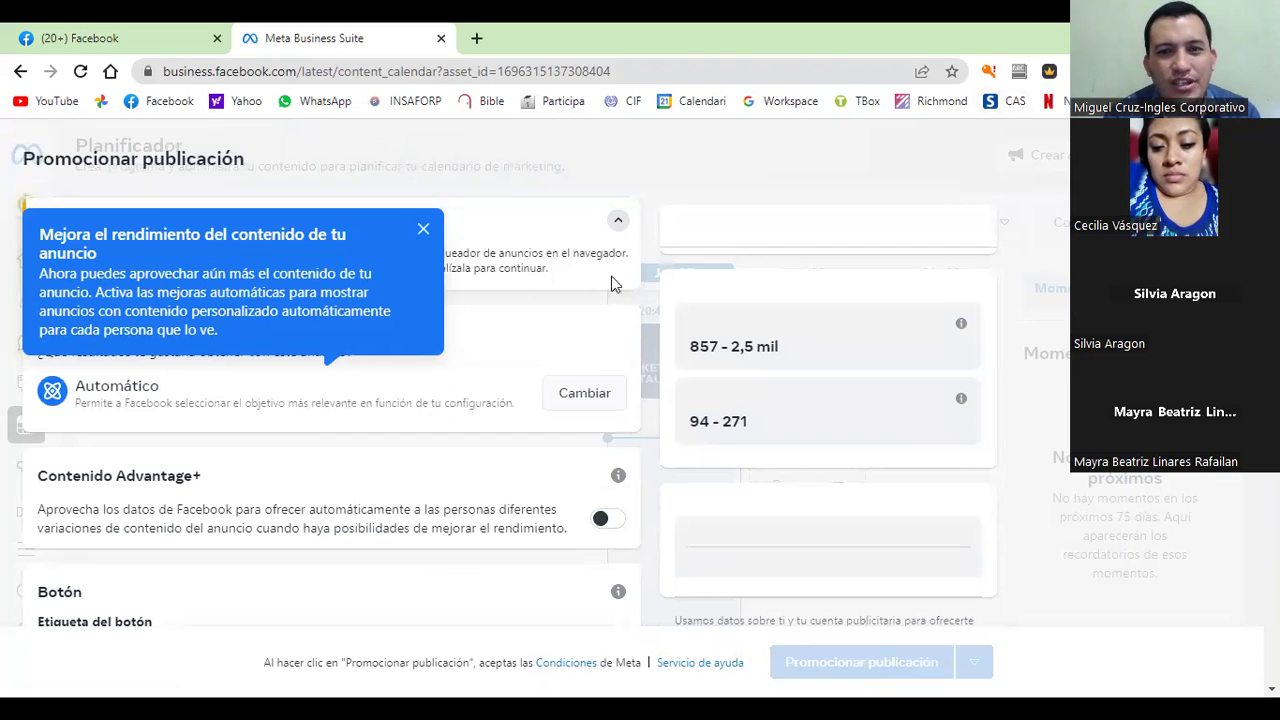
pyautogui.click(579, 330)
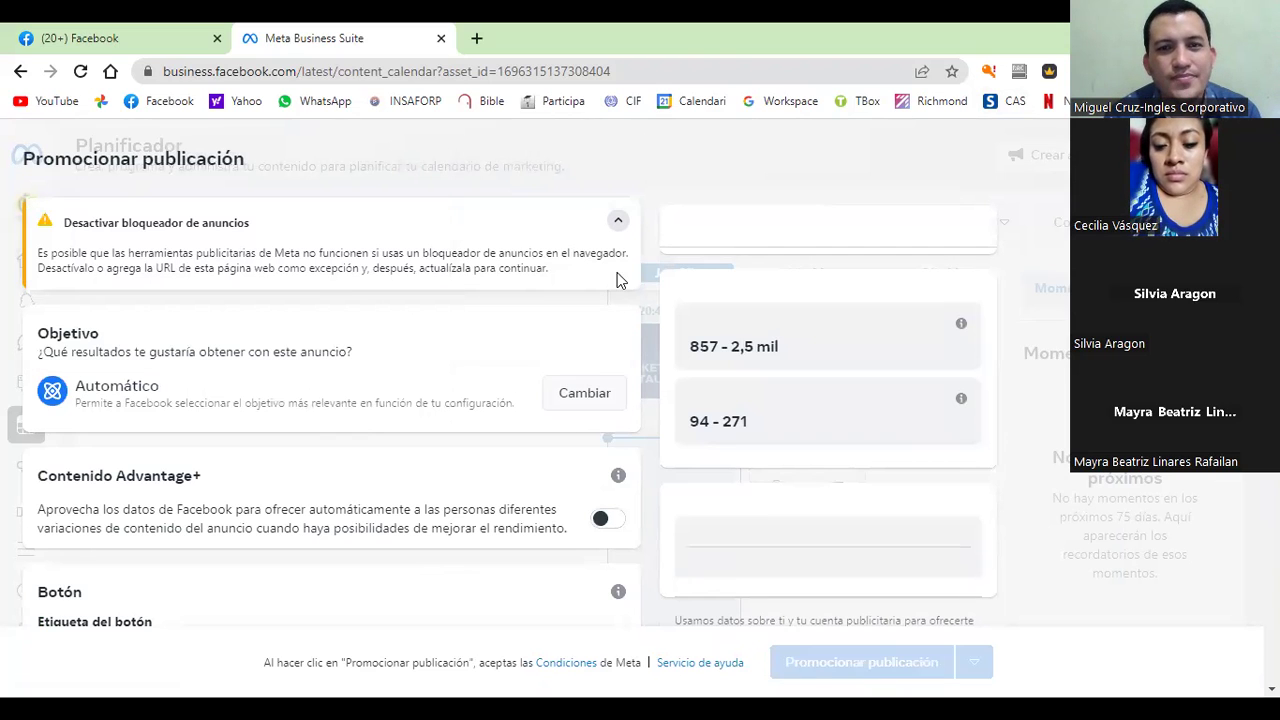
pyautogui.tripleClick(648, 310)
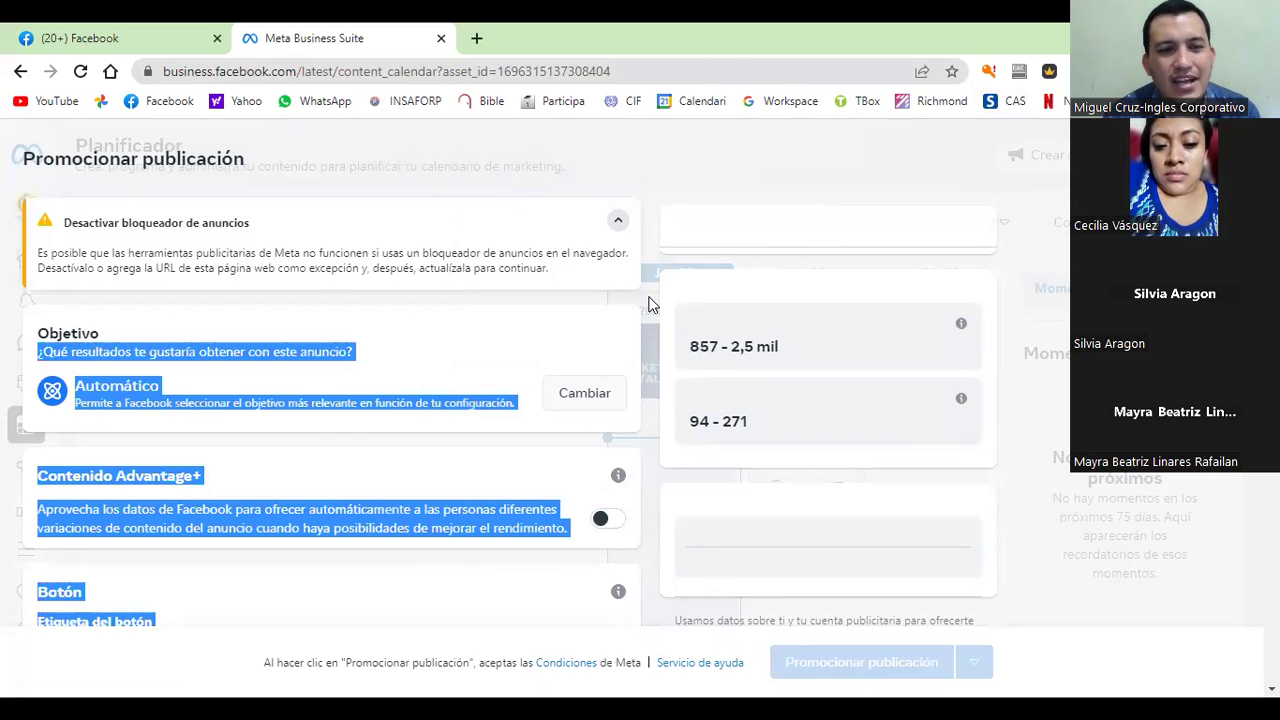
pyautogui.click(457, 336)
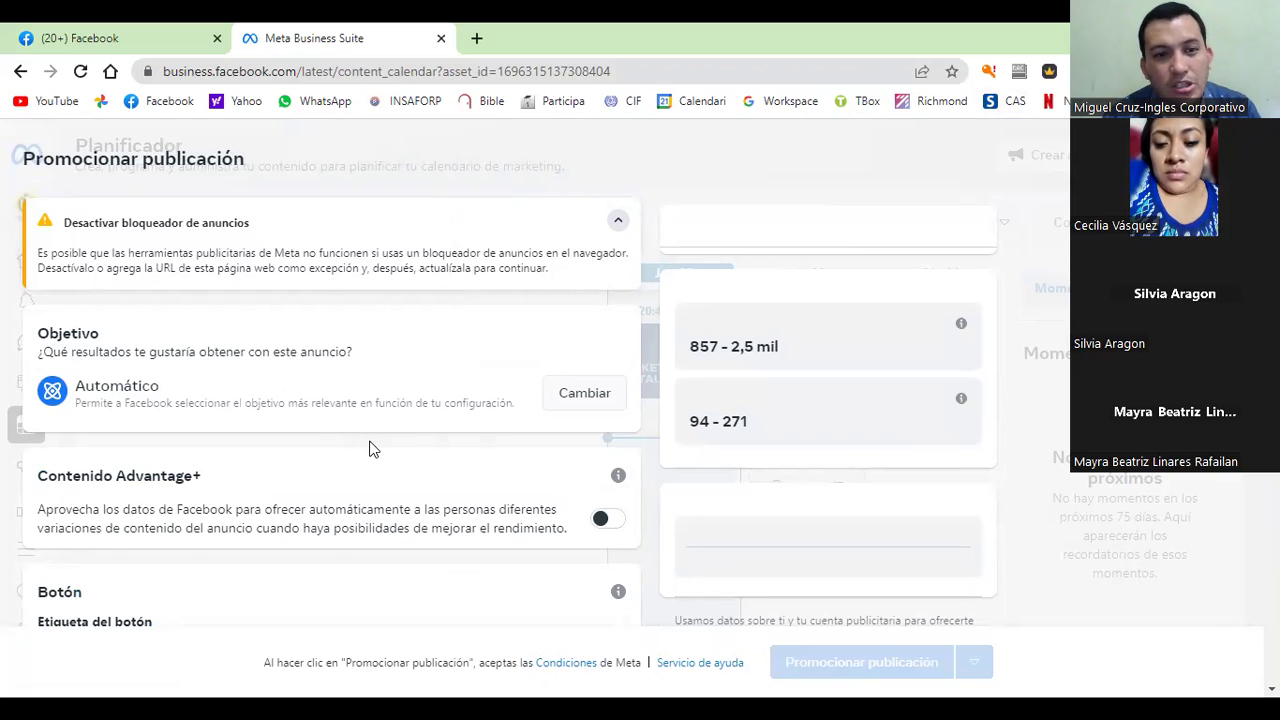
# Step: Turn on Contenido Advantage+ for the promoted post
pyautogui.scroll(-2, 369, 449)
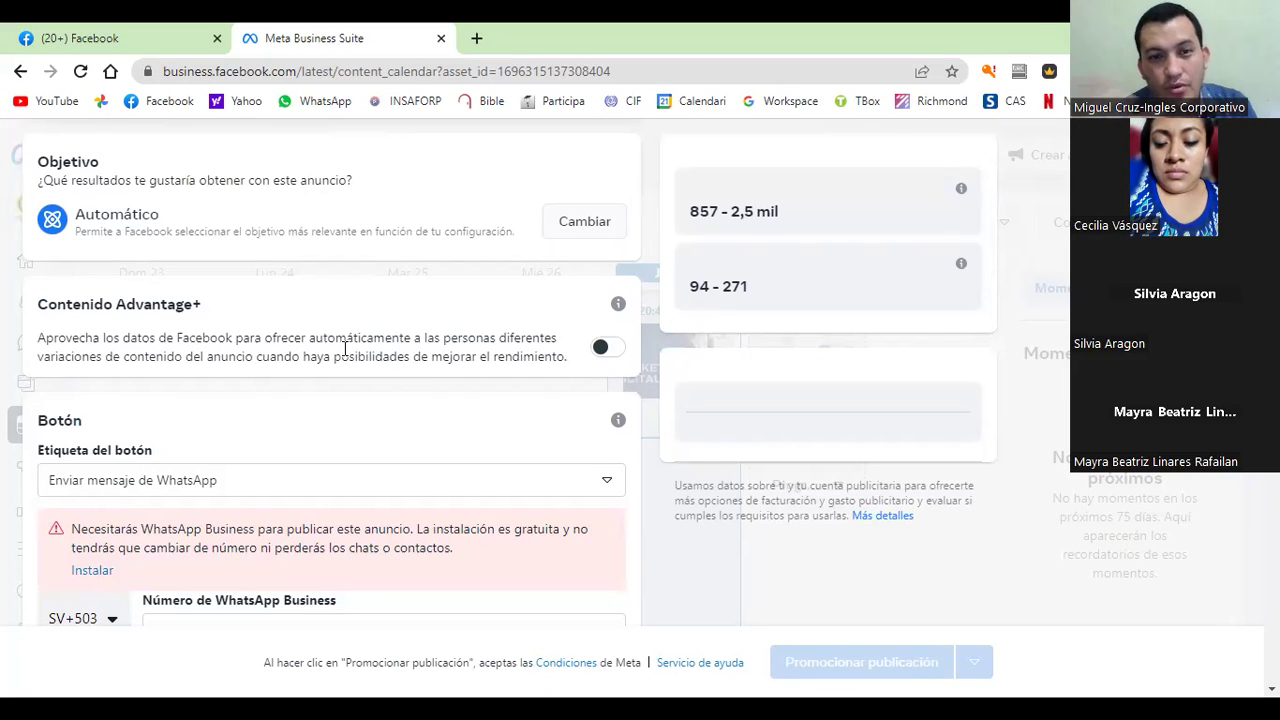
pyautogui.click(608, 347)
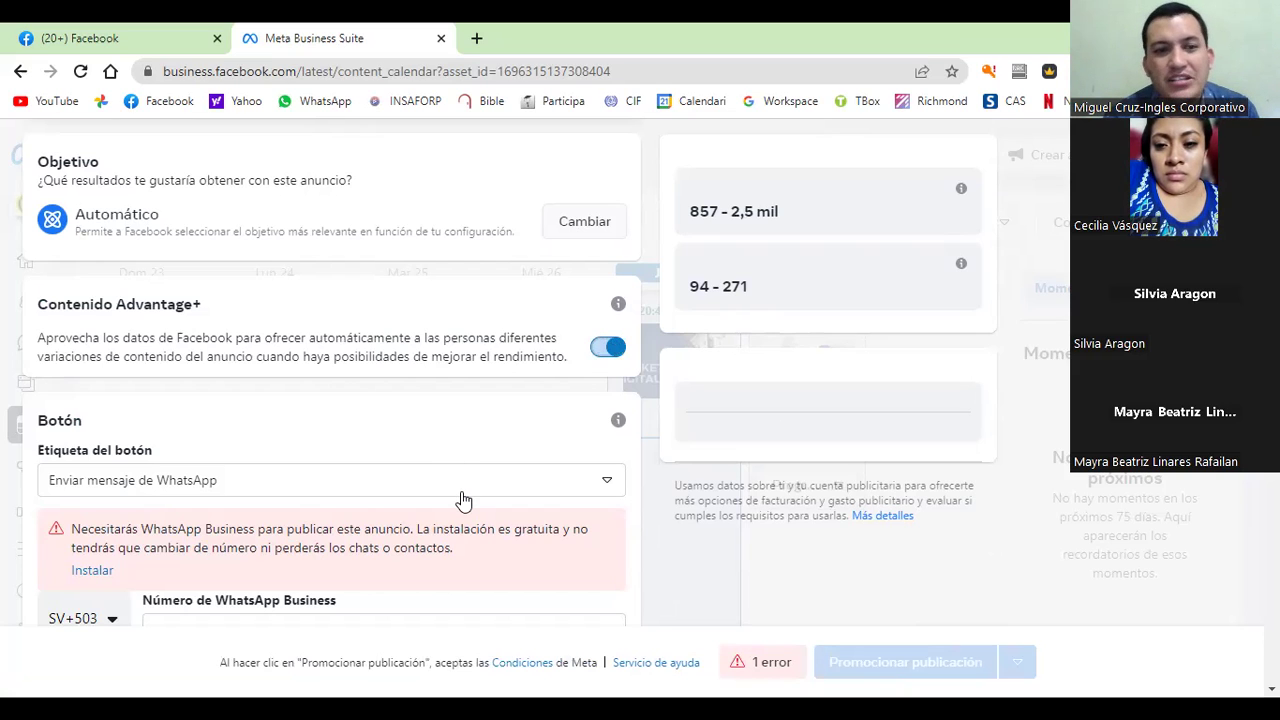
# Step: Set the promotion's total budget to $1,00
pyautogui.scroll(-1, 287, 543)
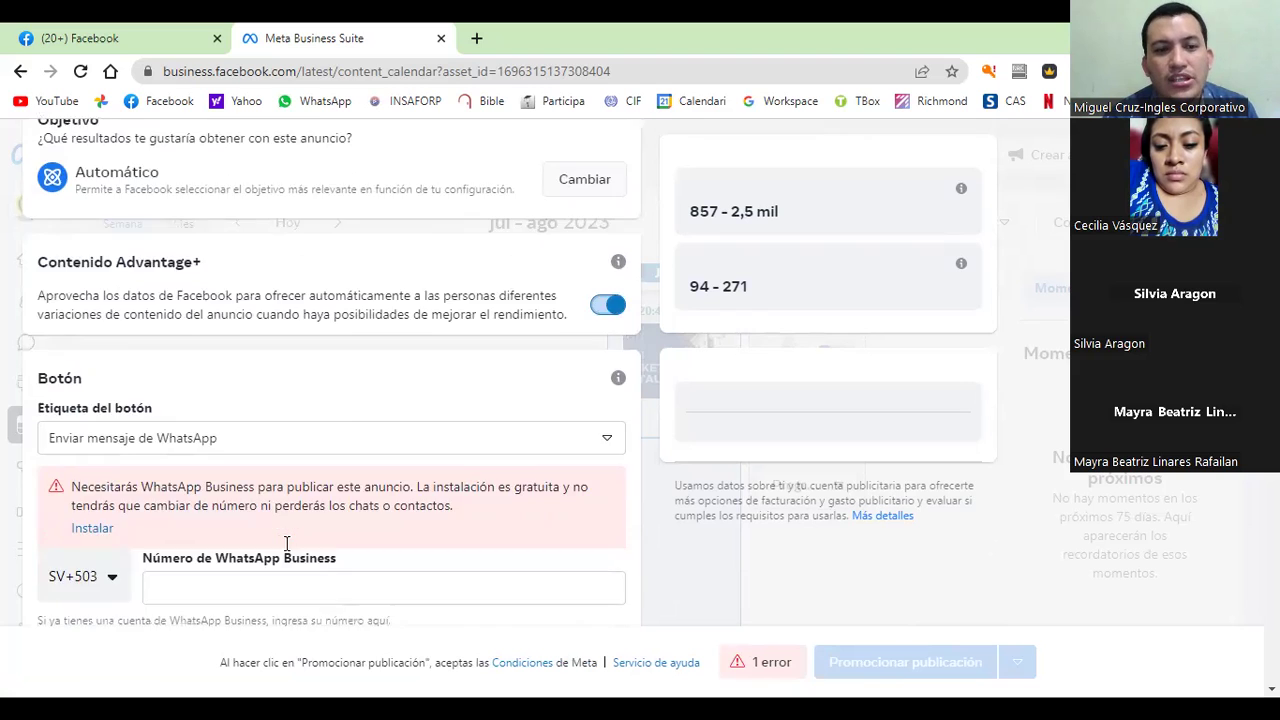
pyautogui.scroll(-1, 287, 543)
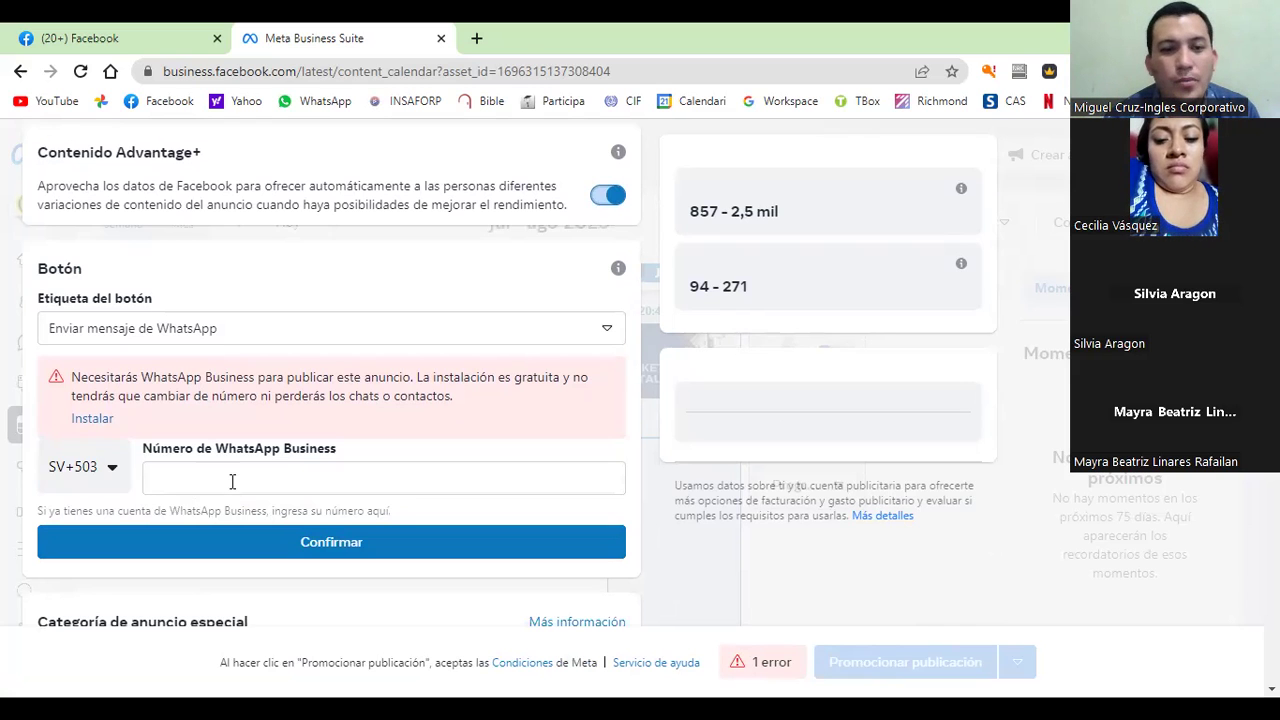
pyautogui.scroll(-2, 232, 482)
pyautogui.scroll(-1, 232, 482)
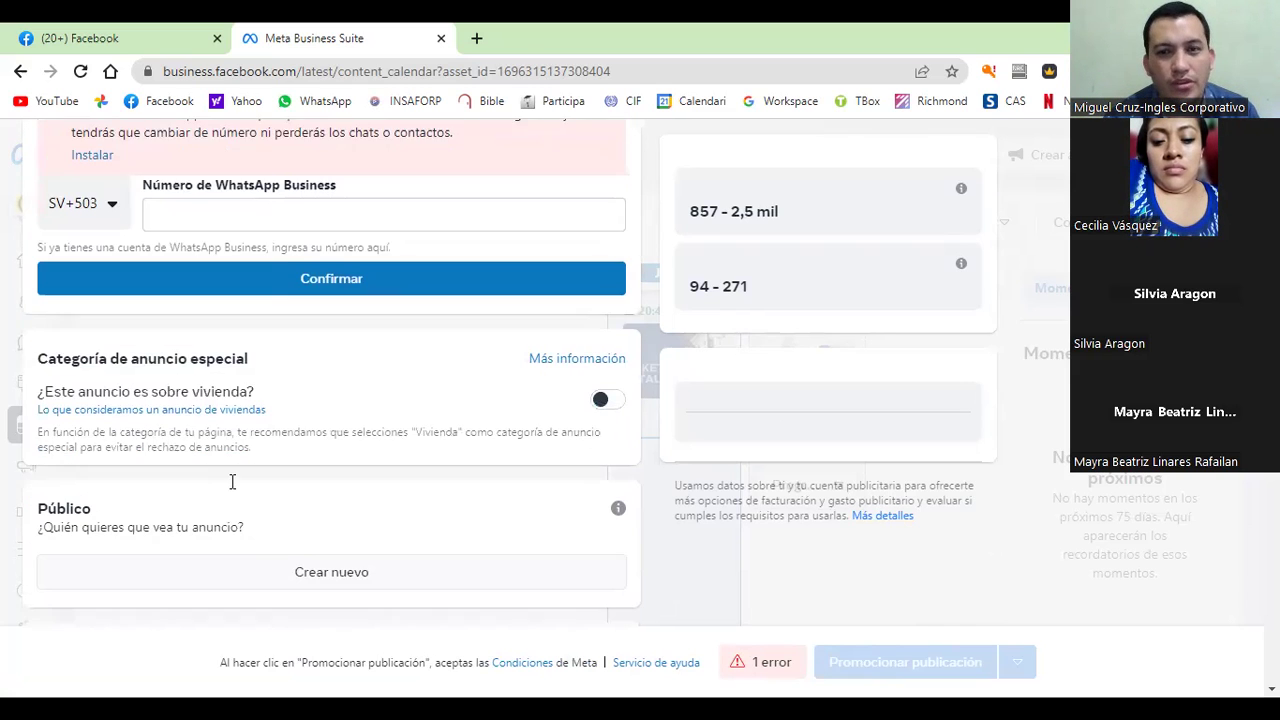
pyautogui.scroll(-2, 232, 482)
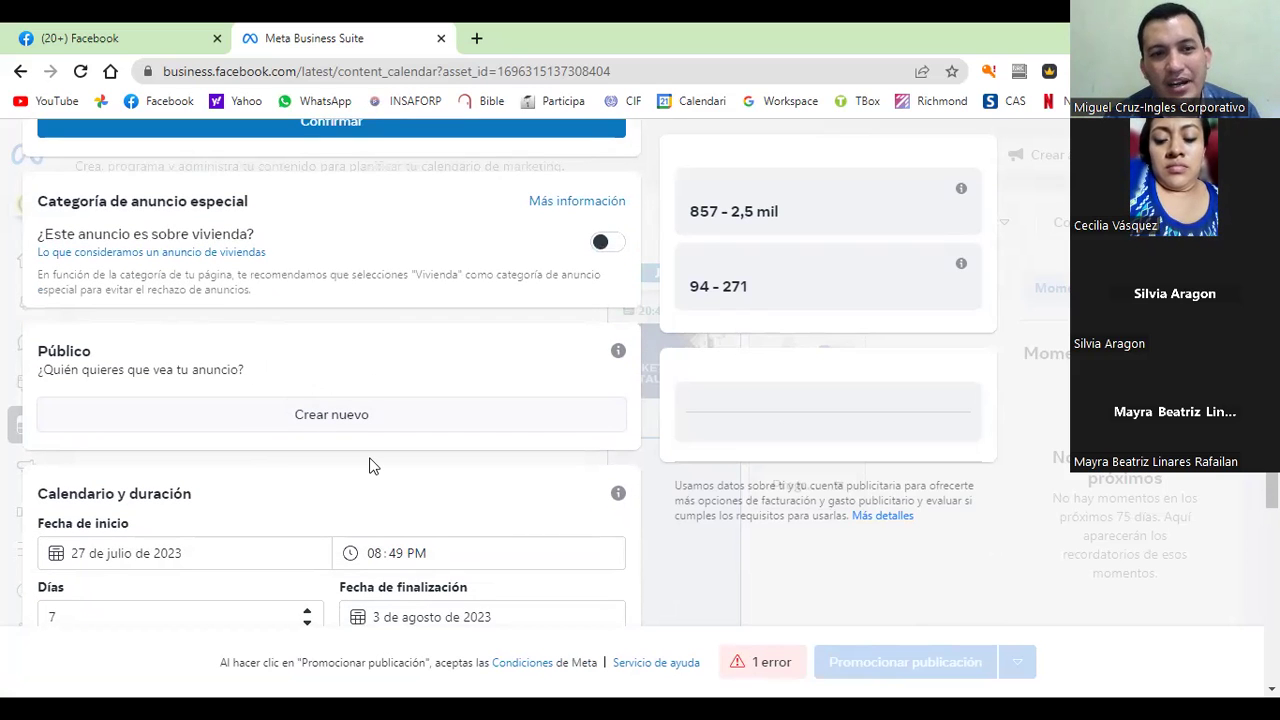
pyautogui.scroll(-1, 369, 465)
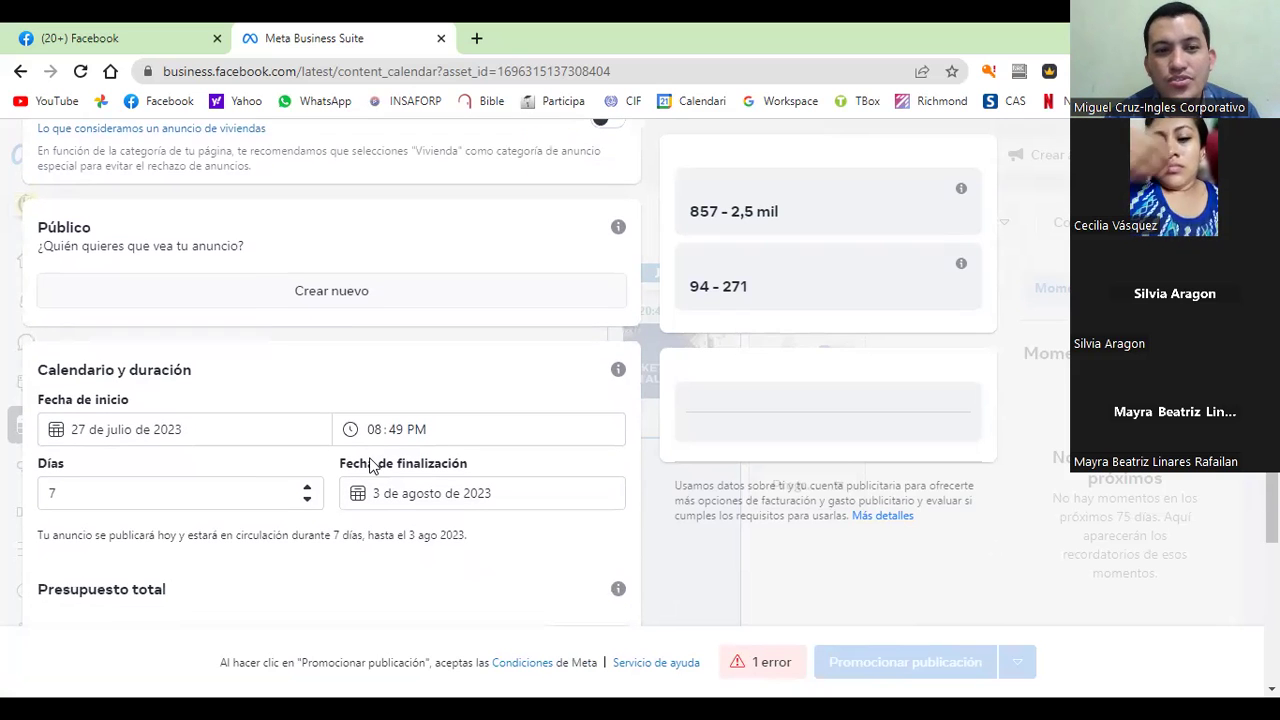
pyautogui.scroll(-1, 236, 449)
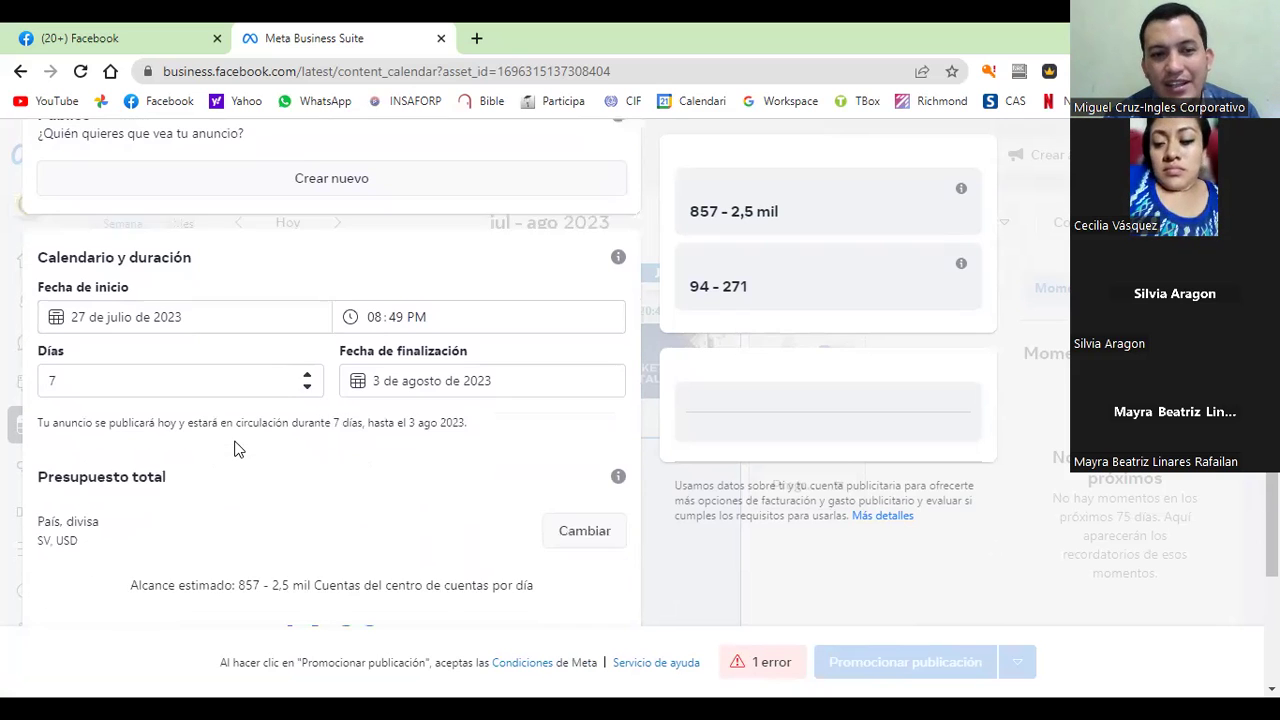
pyautogui.scroll(-2, 236, 449)
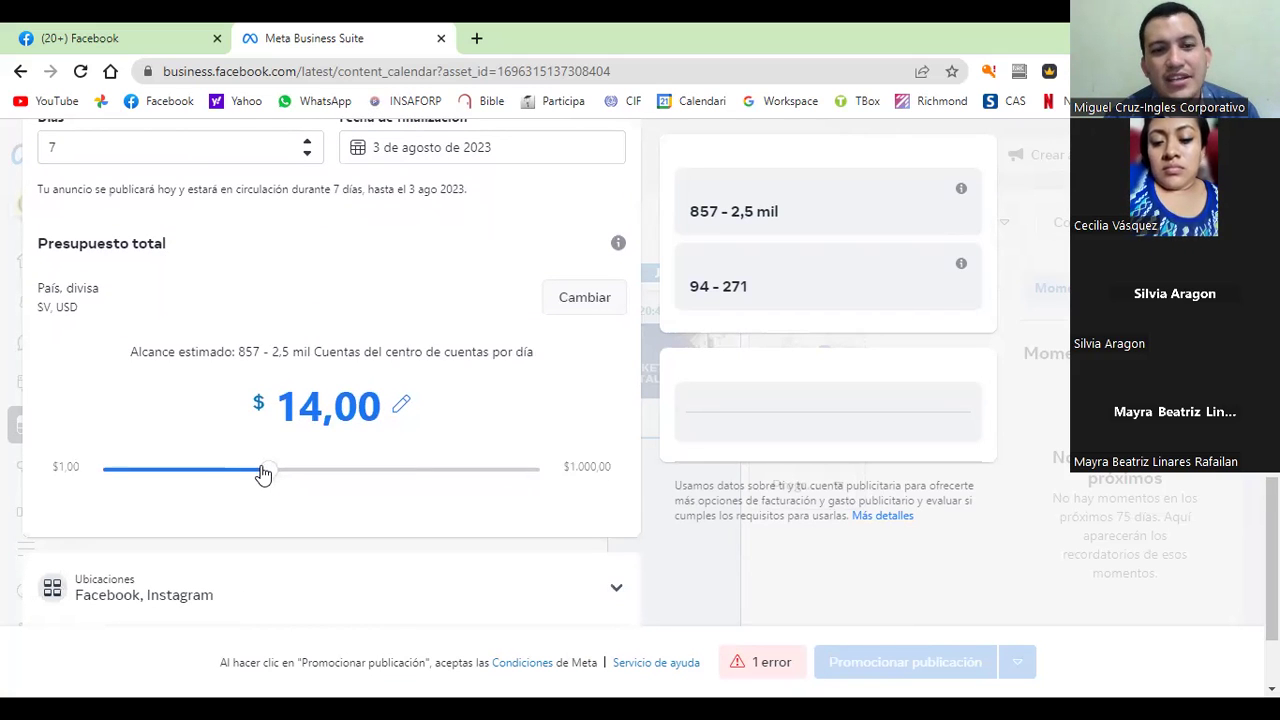
pyautogui.moveTo(266, 469); pyautogui.dragTo(91, 466)
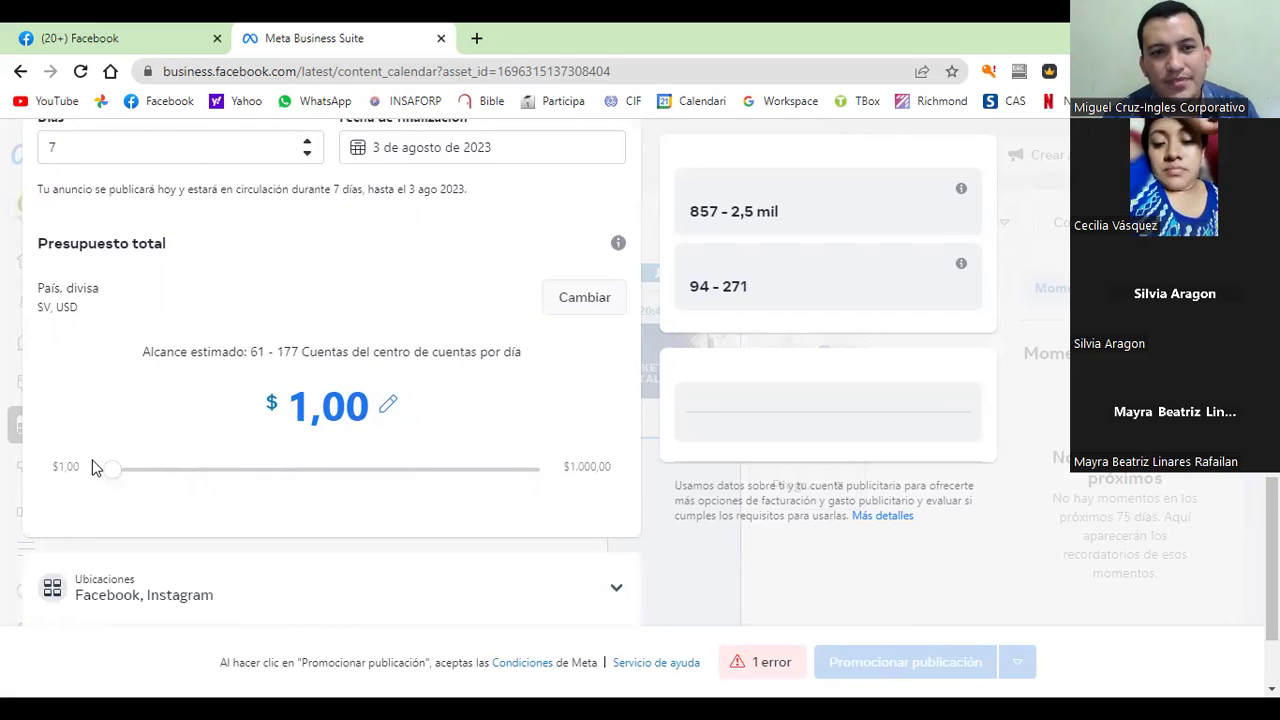
pyautogui.scroll(2, 86, 463)
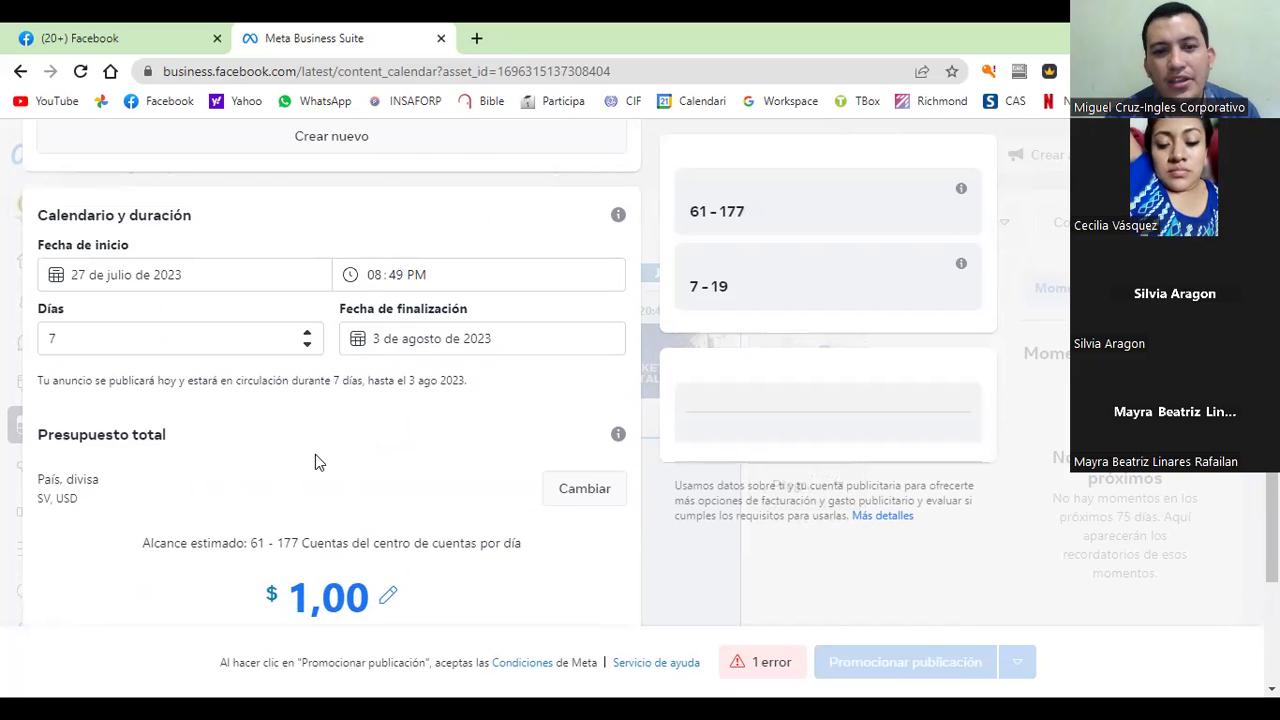
# Step: Raise the promotion's total budget to $15,00 to compare the estimated reach, and return it to $1,00
pyautogui.scroll(-3, 315, 457)
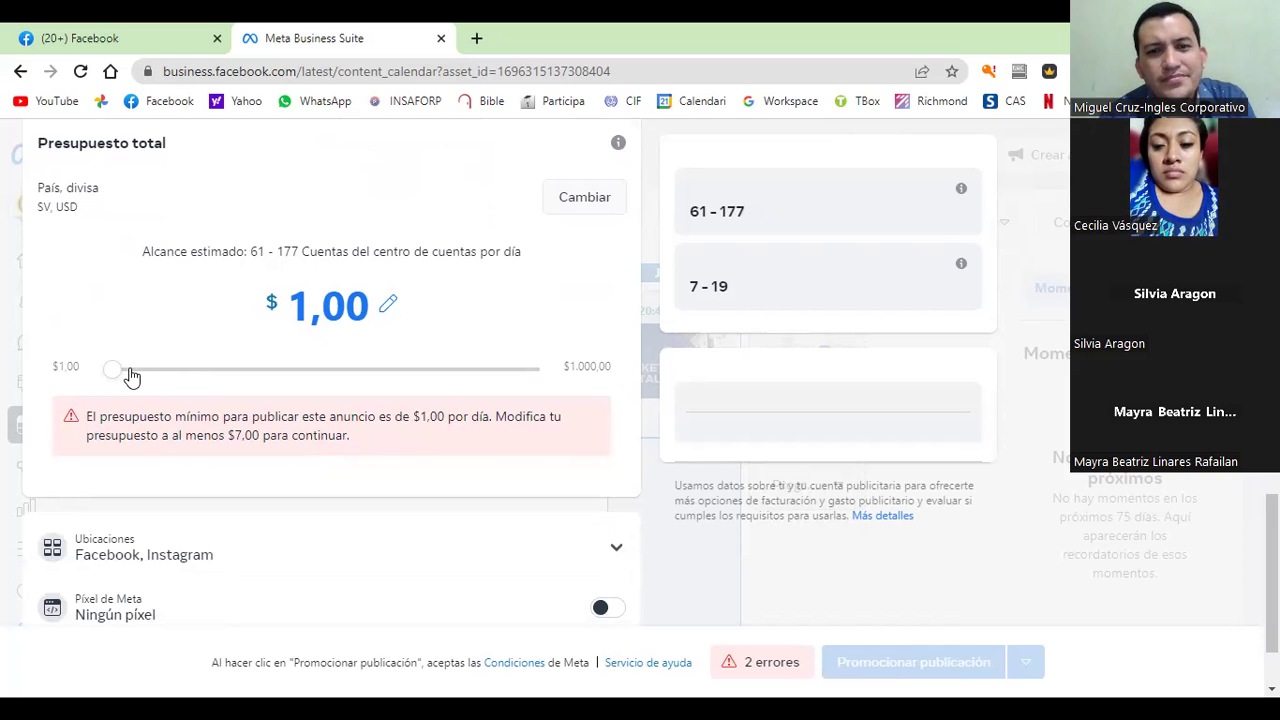
pyautogui.moveTo(118, 375); pyautogui.dragTo(281, 375)
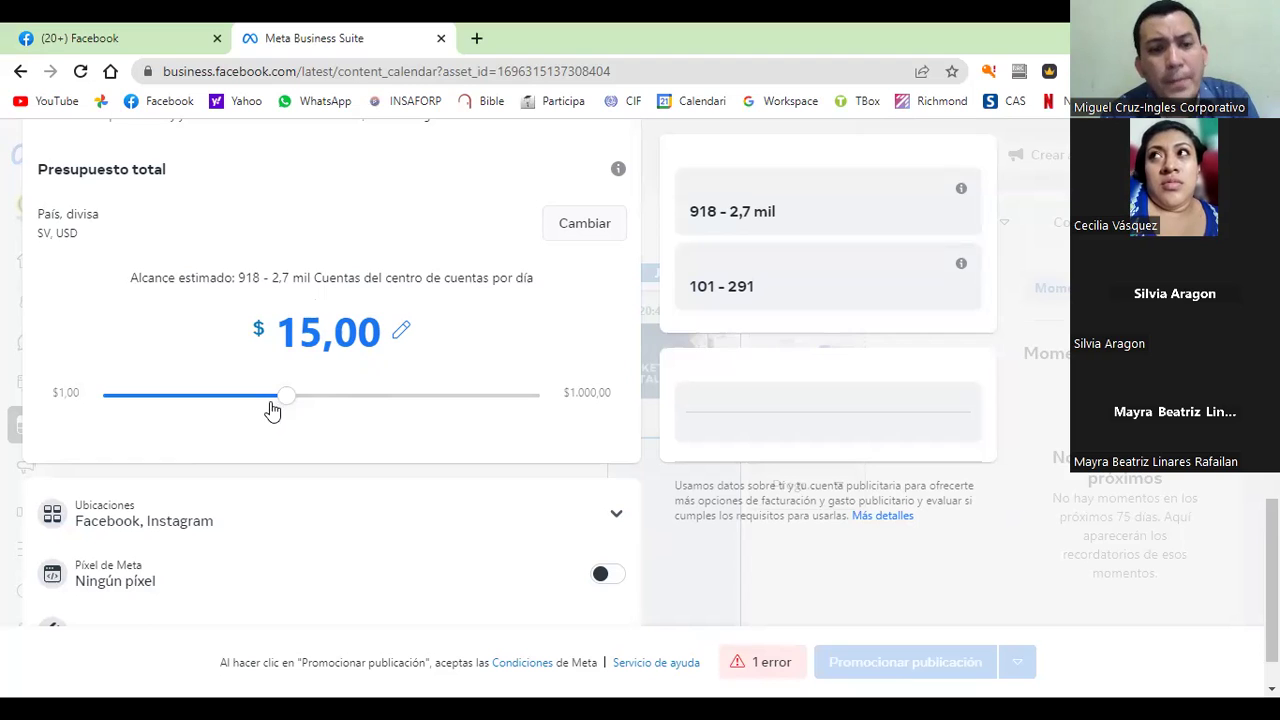
pyautogui.scroll(-1, 276, 404)
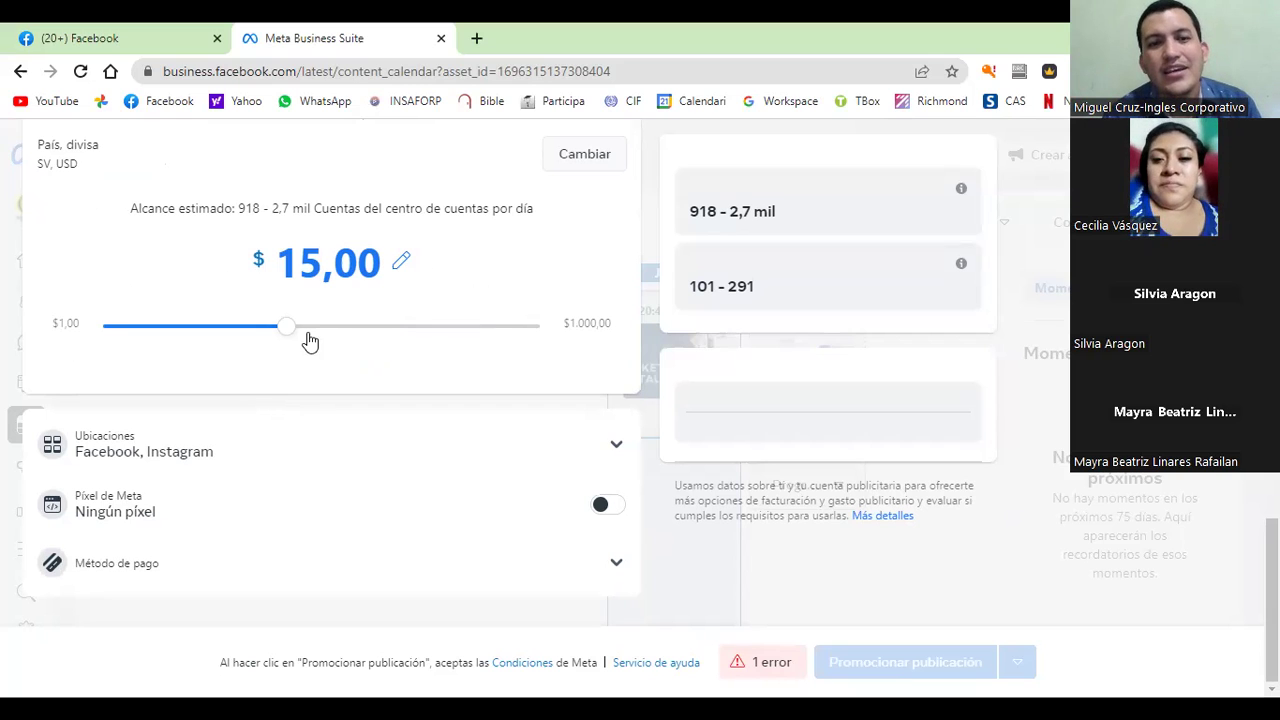
pyautogui.moveTo(295, 334); pyautogui.dragTo(70, 316)
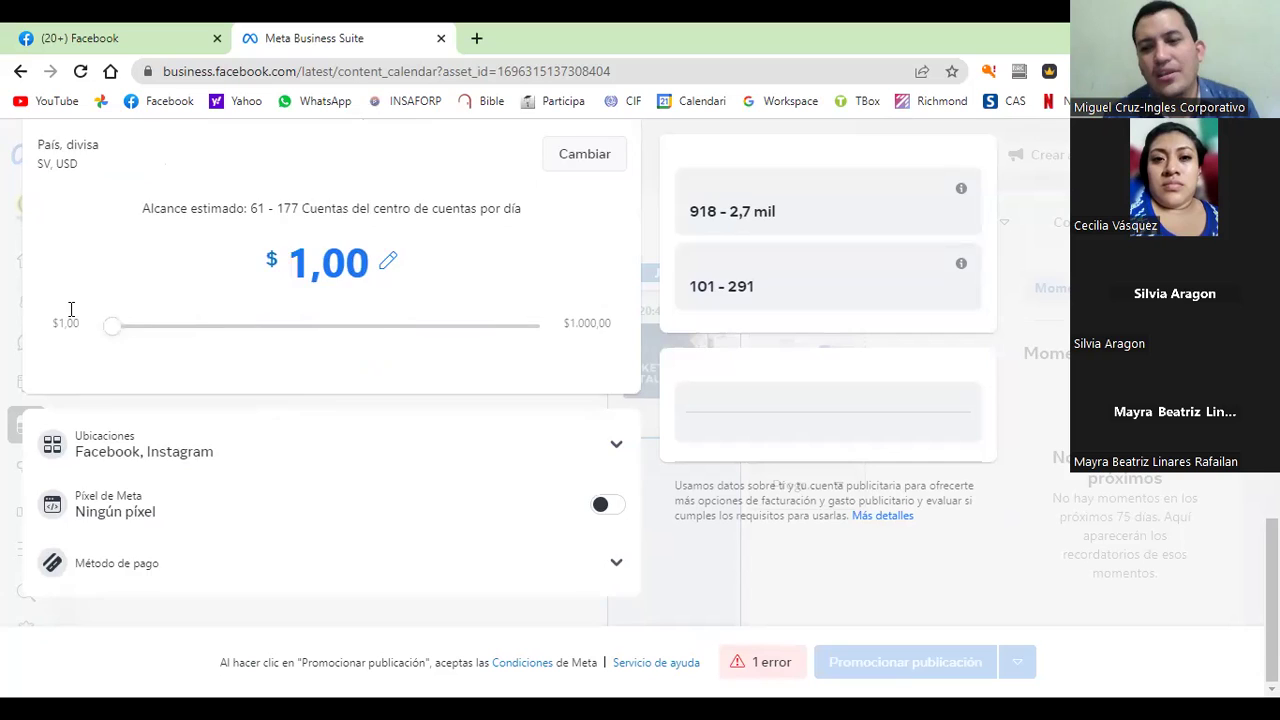
pyautogui.scroll(2, 70, 317)
pyautogui.scroll(-2, 70, 318)
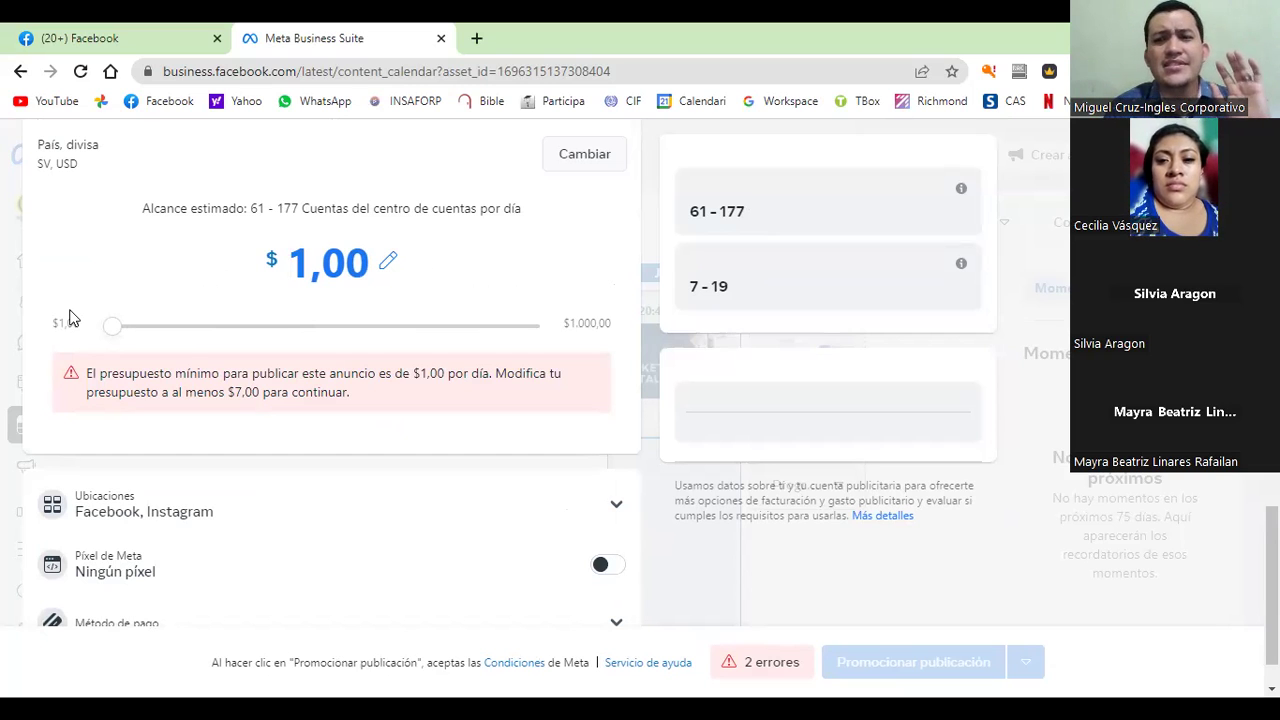
# Step: Set the promotion's total budget to $15,00
pyautogui.moveTo(116, 330); pyautogui.dragTo(282, 355)
pyautogui.scroll(2, 252, 332)
pyautogui.scroll(-2, 282, 355)
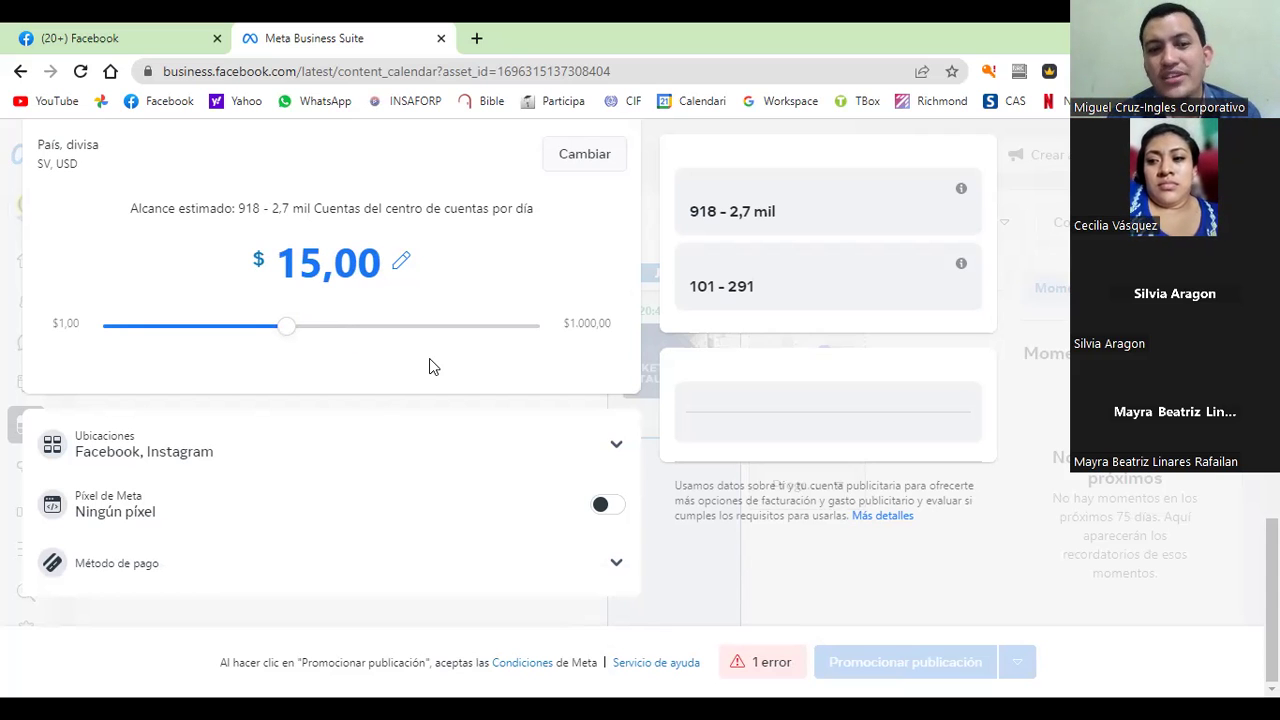
pyautogui.scroll(2, 429, 360)
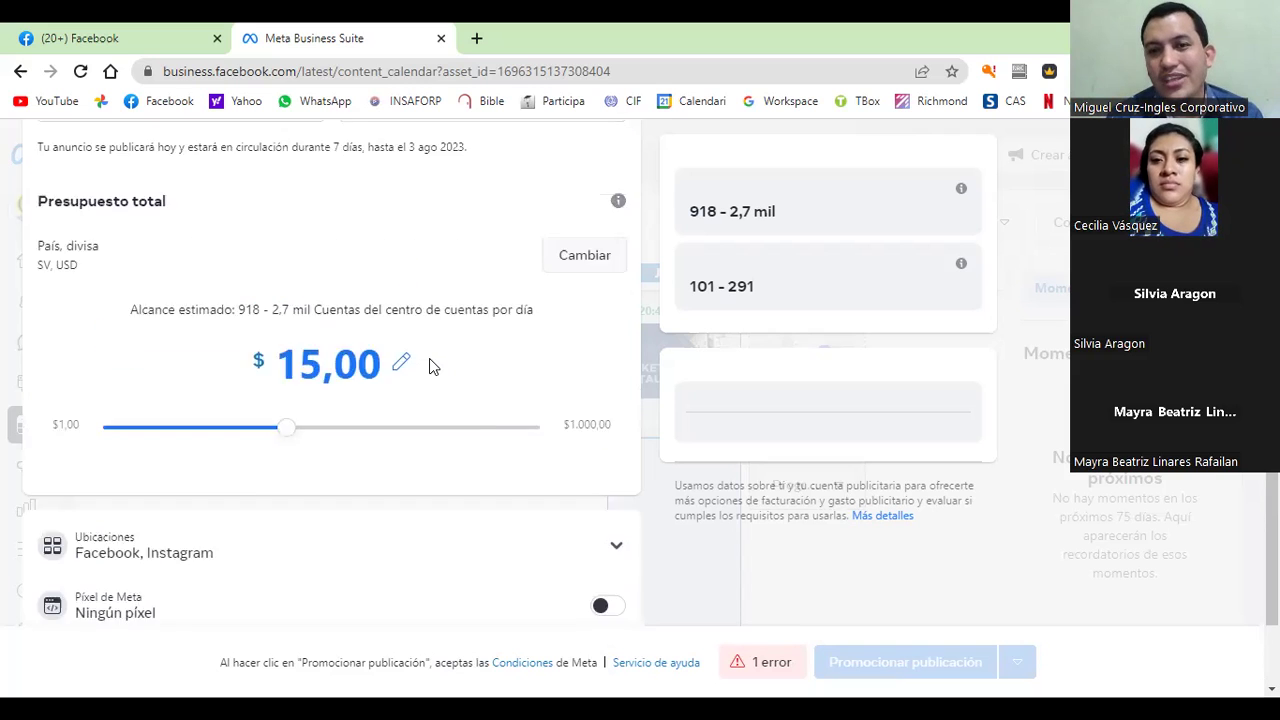
pyautogui.scroll(2, 872, 366)
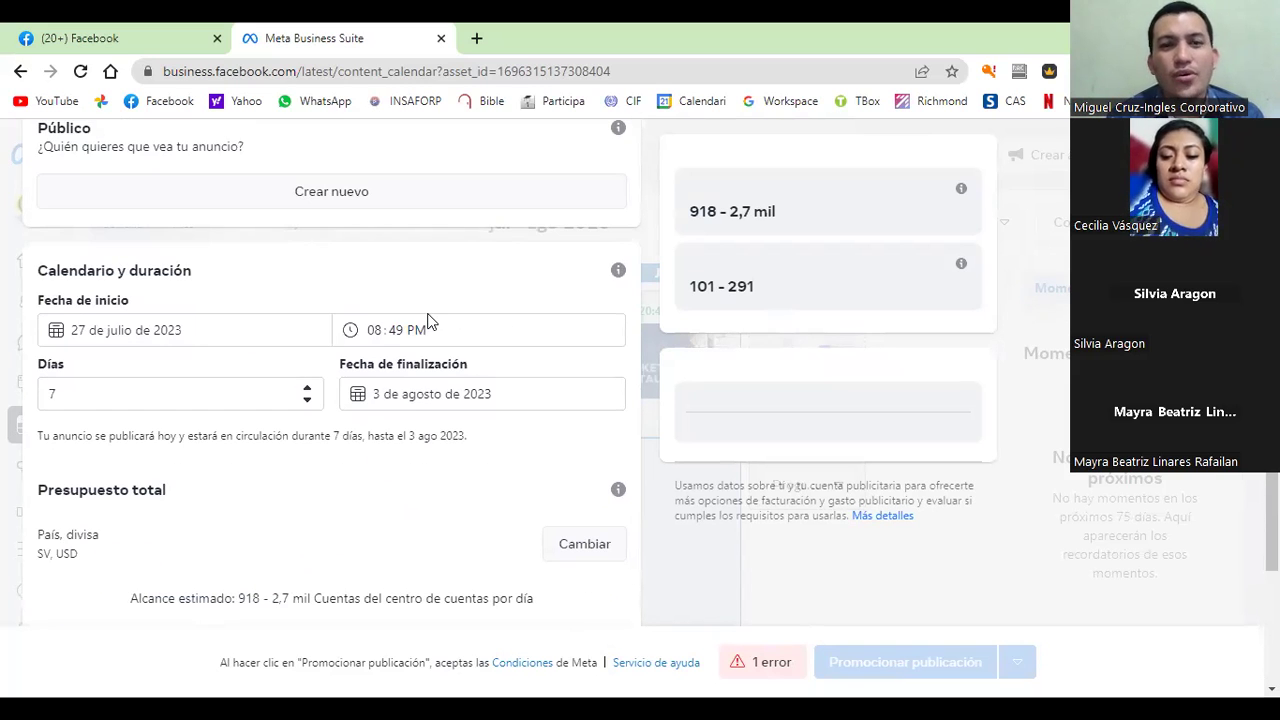
pyautogui.scroll(2, 430, 321)
pyautogui.scroll(3, 430, 321)
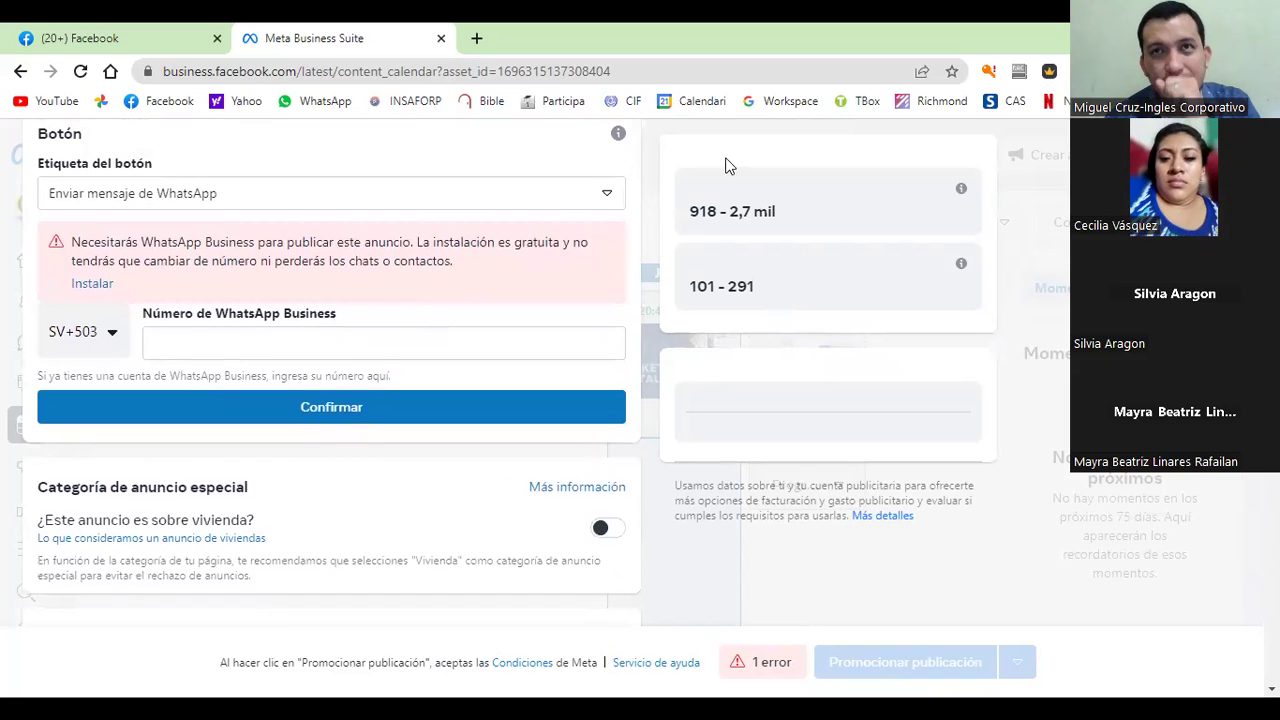